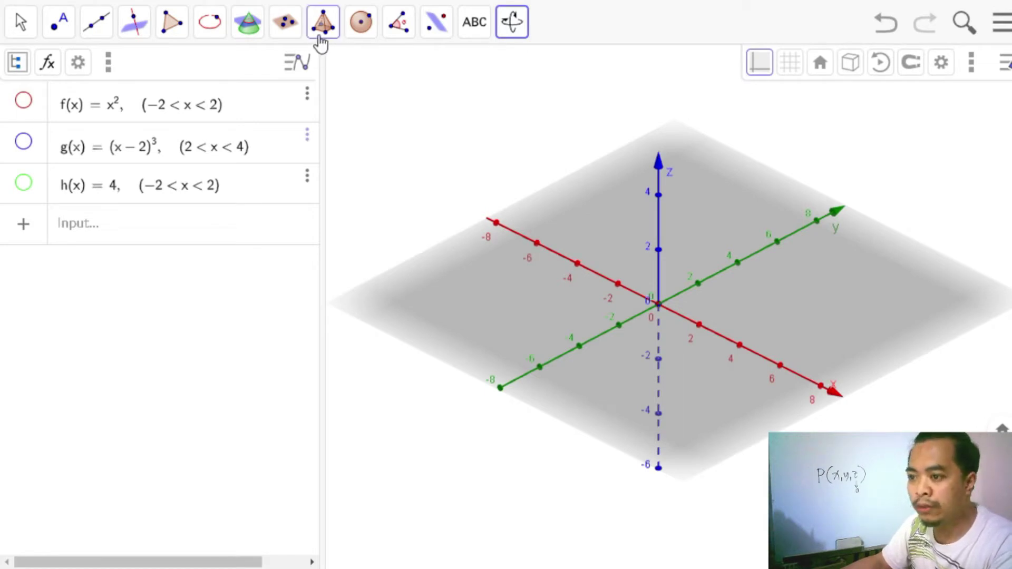
# Browse the 3D solid tools list and close it without choosing a tool
pyautogui.click(323, 25)
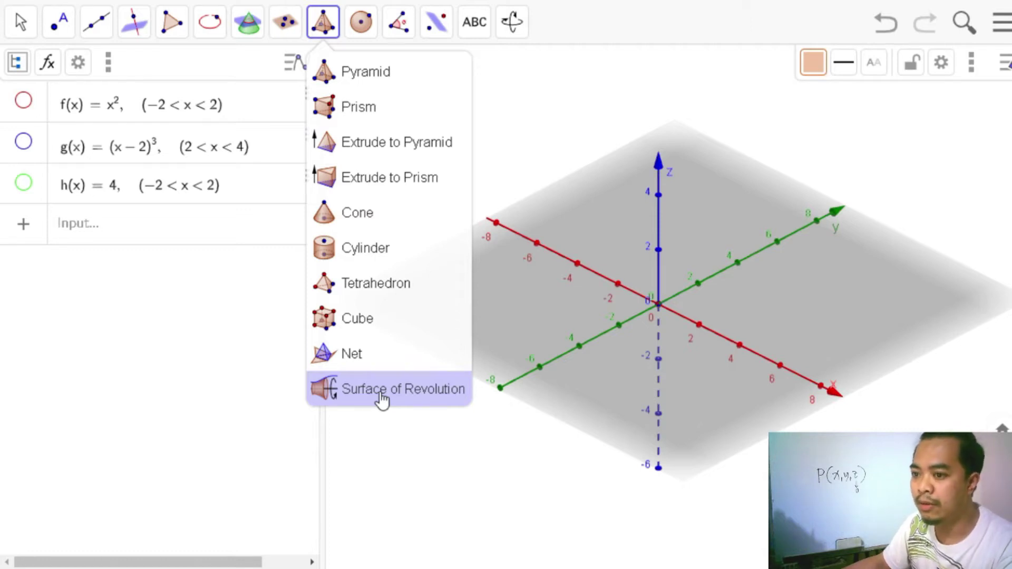
pyautogui.moveTo(294, 6)
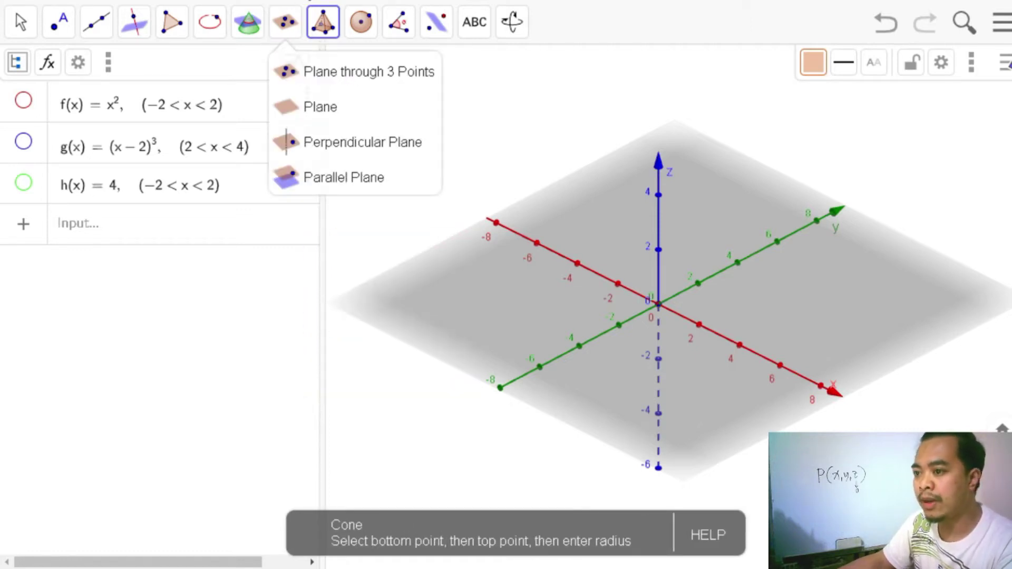
pyautogui.moveTo(209, 21)
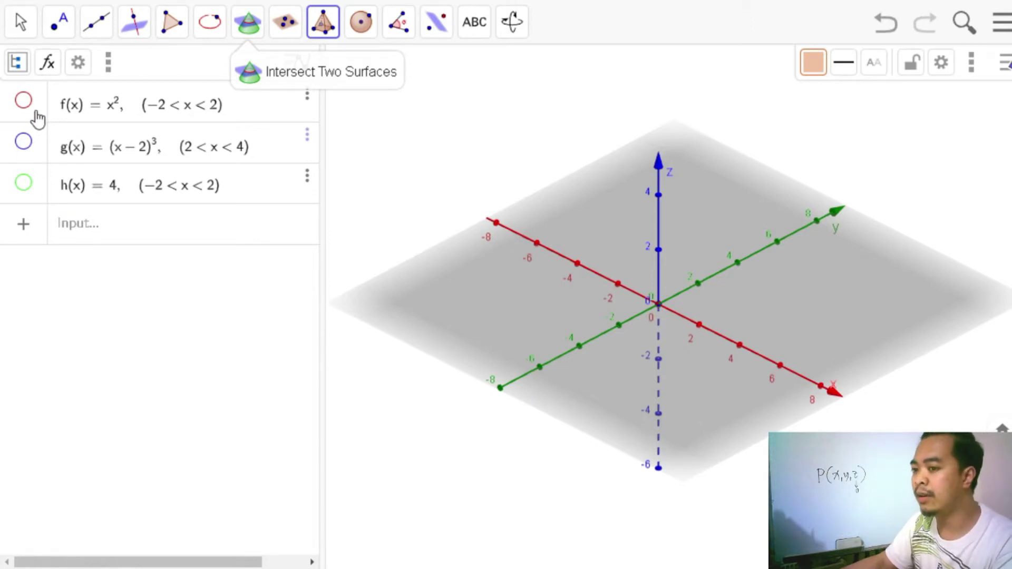
# Show the h(x)=4 segment and rotate the 3D view down onto the xy-plane and back
pyautogui.click(24, 186)
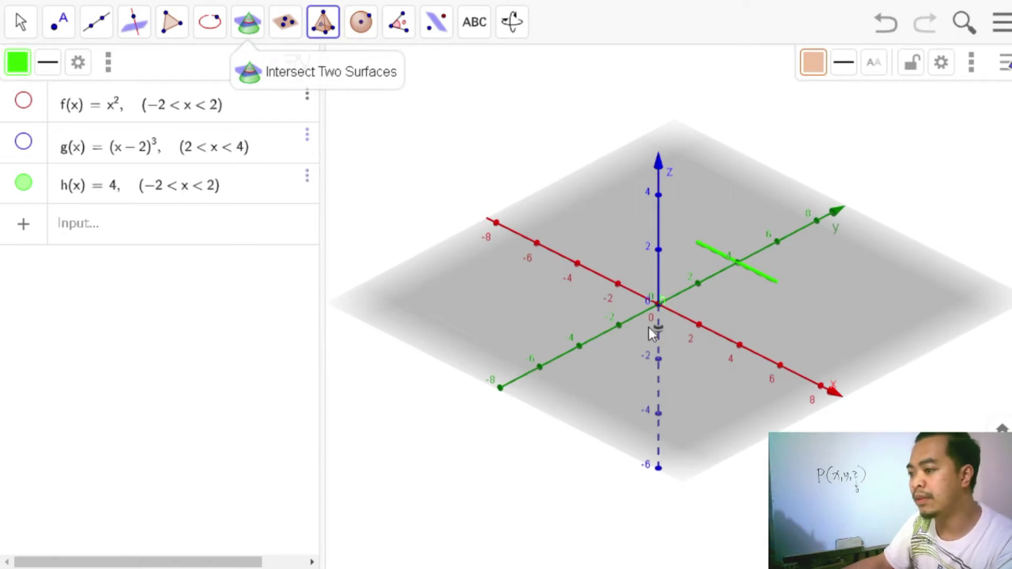
pyautogui.click(510, 29)
pyautogui.moveTo(542, 84); pyautogui.dragTo(614, 353)
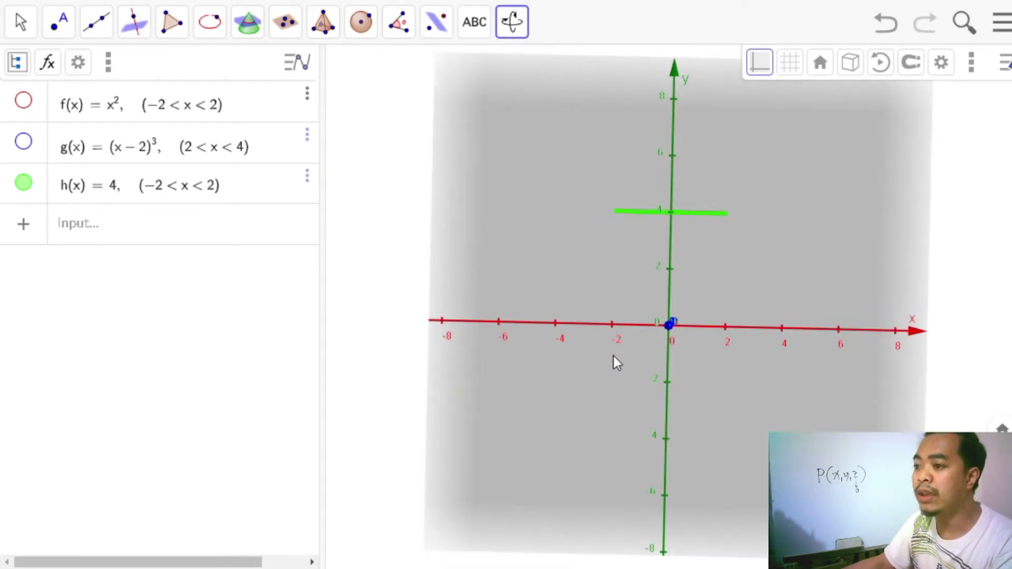
pyautogui.moveTo(614, 356); pyautogui.dragTo(565, 289)
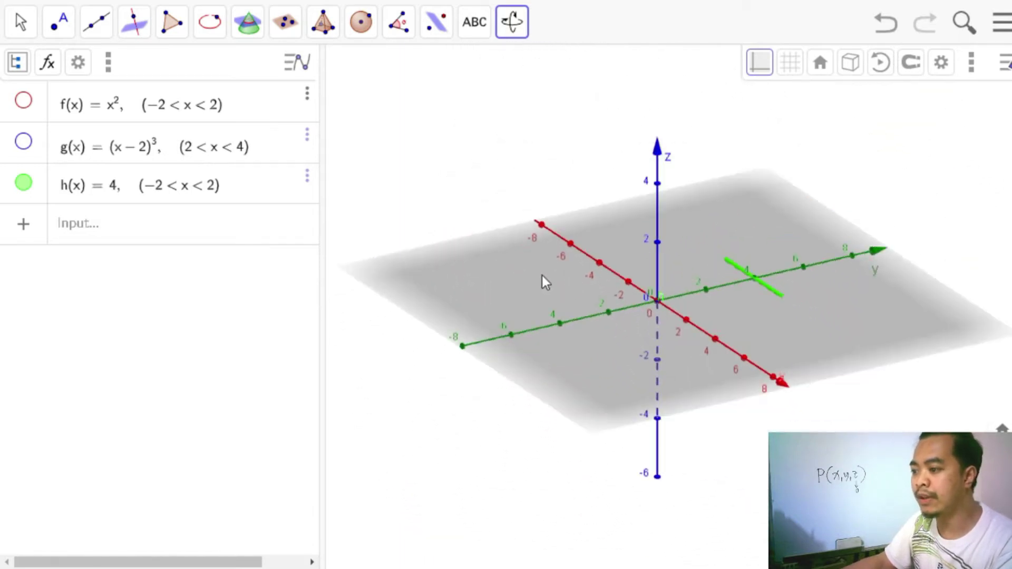
# Toggle visibility of g, h and f, ending with only the parabola f(x)=x² shown
pyautogui.click(23, 143)
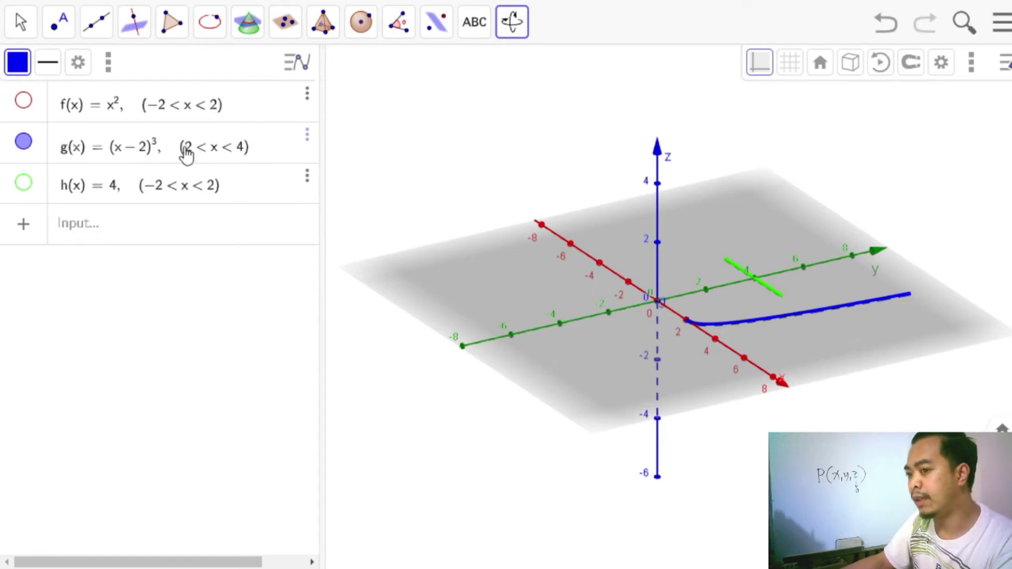
pyautogui.click(23, 101)
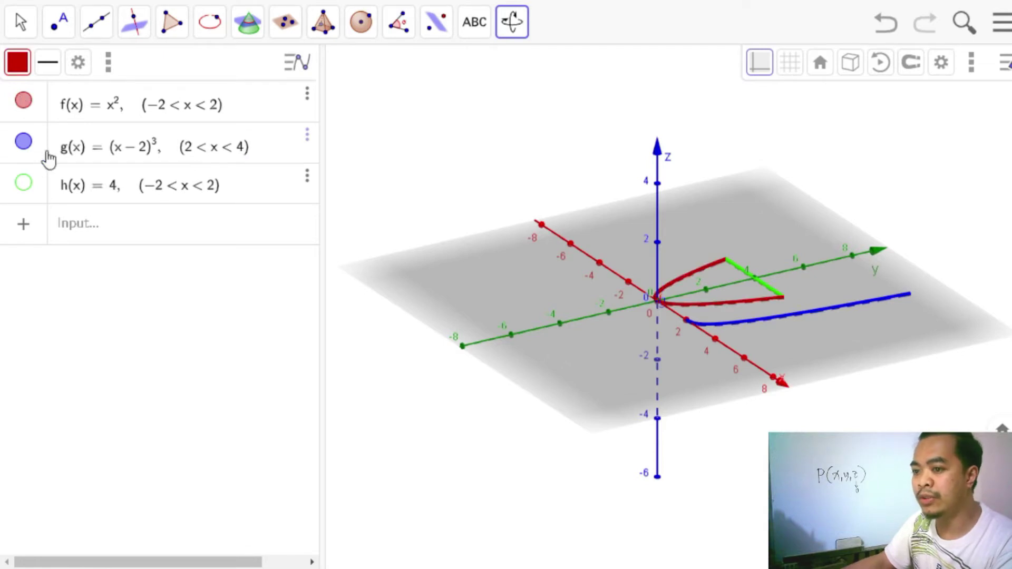
pyautogui.click(23, 141)
pyautogui.click(23, 183)
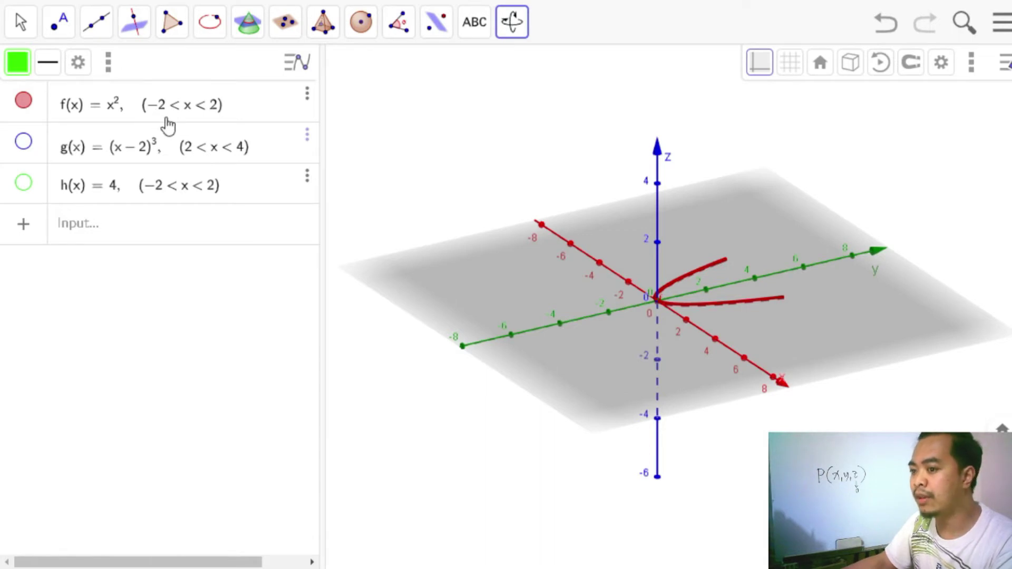
pyautogui.click(23, 101)
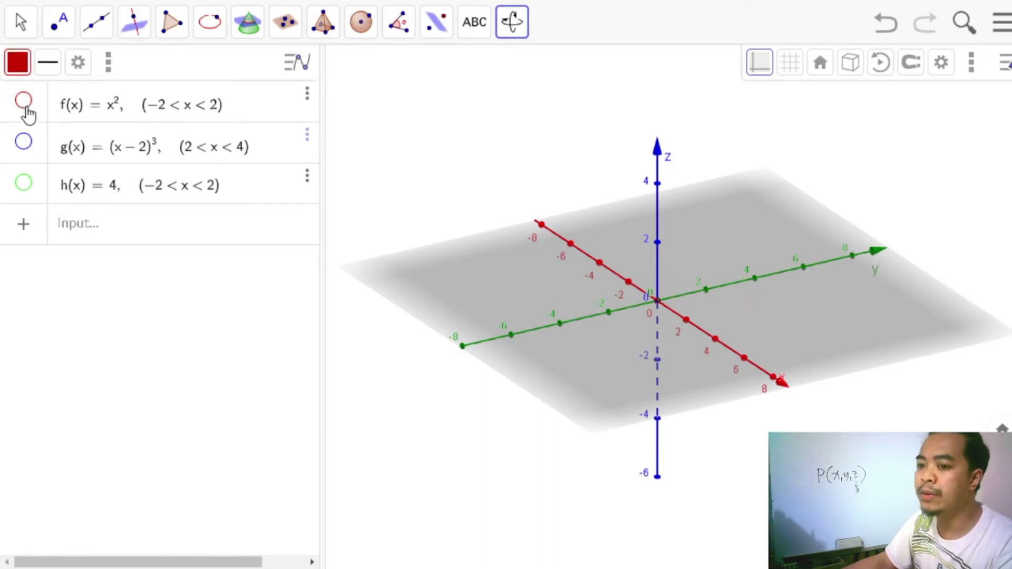
pyautogui.click(24, 102)
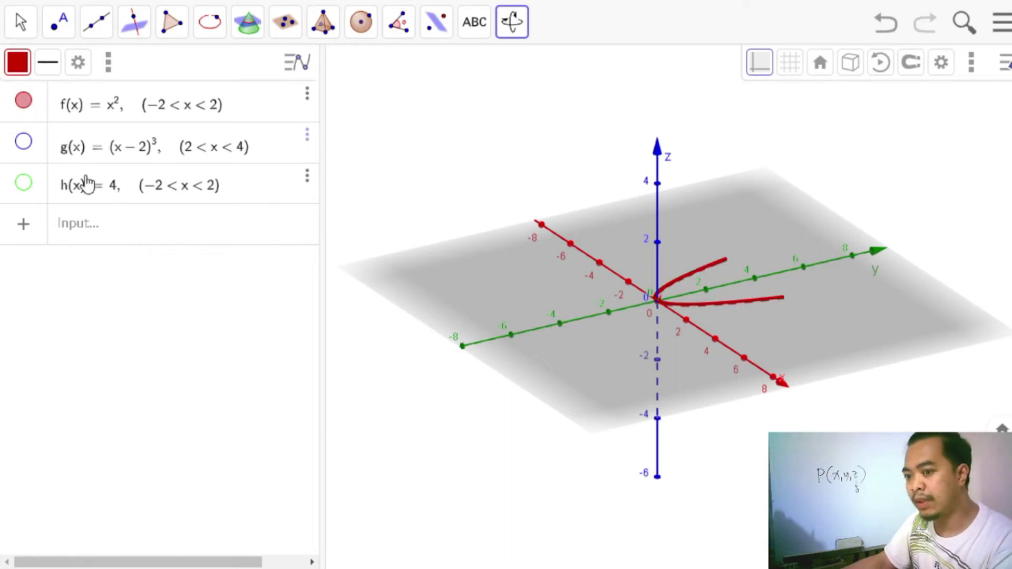
pyautogui.click(23, 103)
pyautogui.click(24, 108)
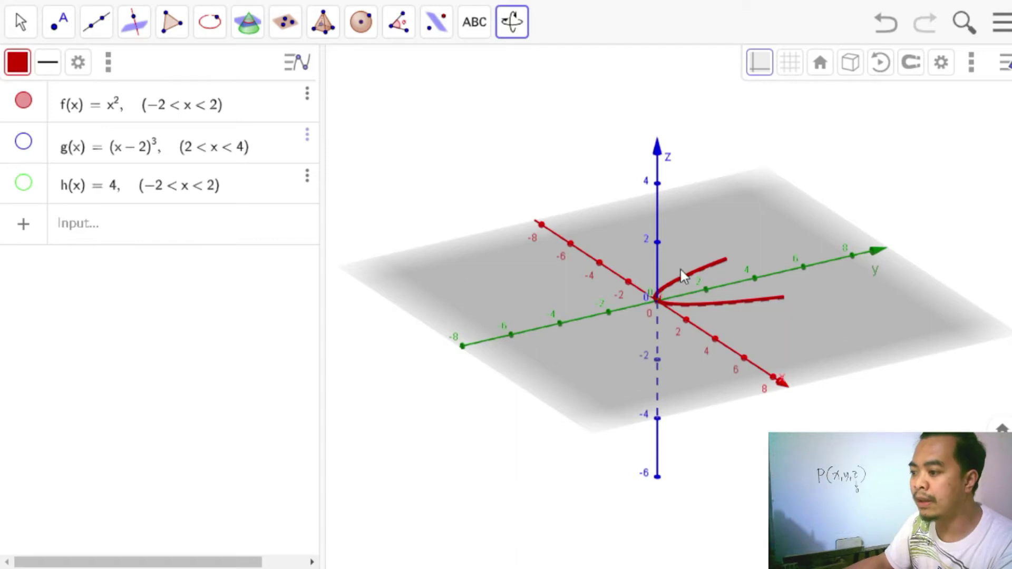
# Use Surface of Revolution on f to create surface a = Surface(f, 360°, xAxis)
pyautogui.click(323, 24)
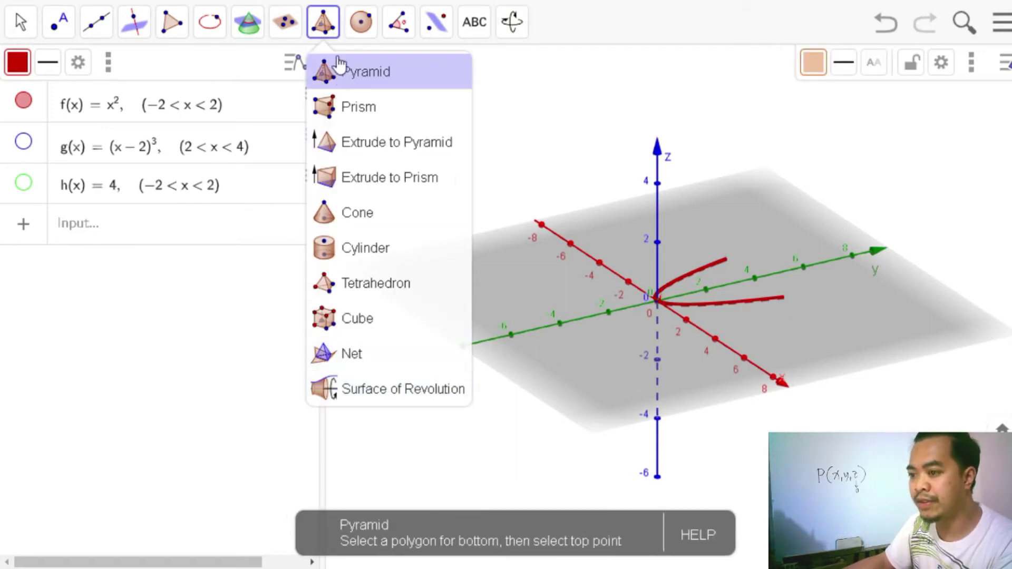
pyautogui.click(354, 390)
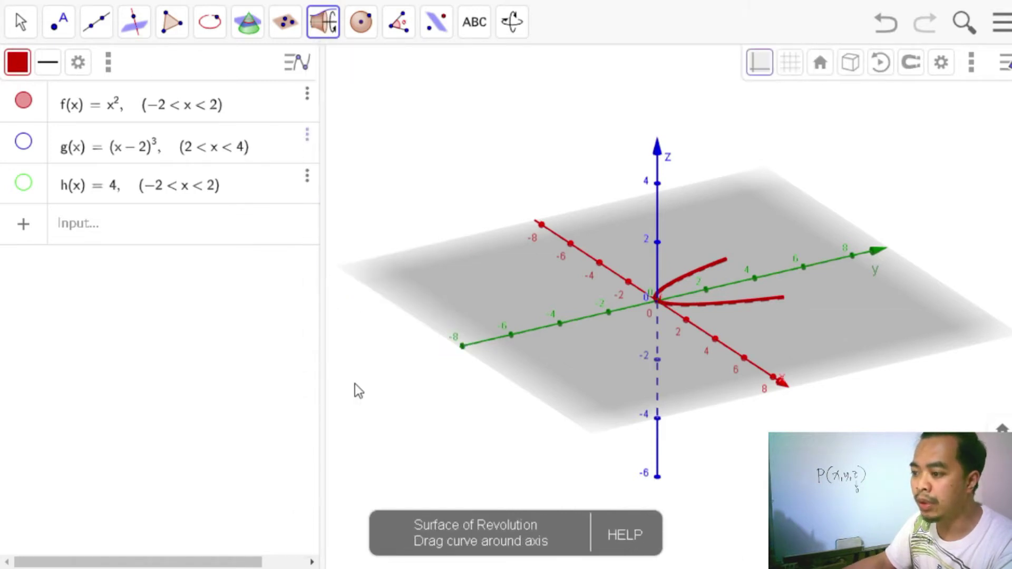
pyautogui.click(40, 117)
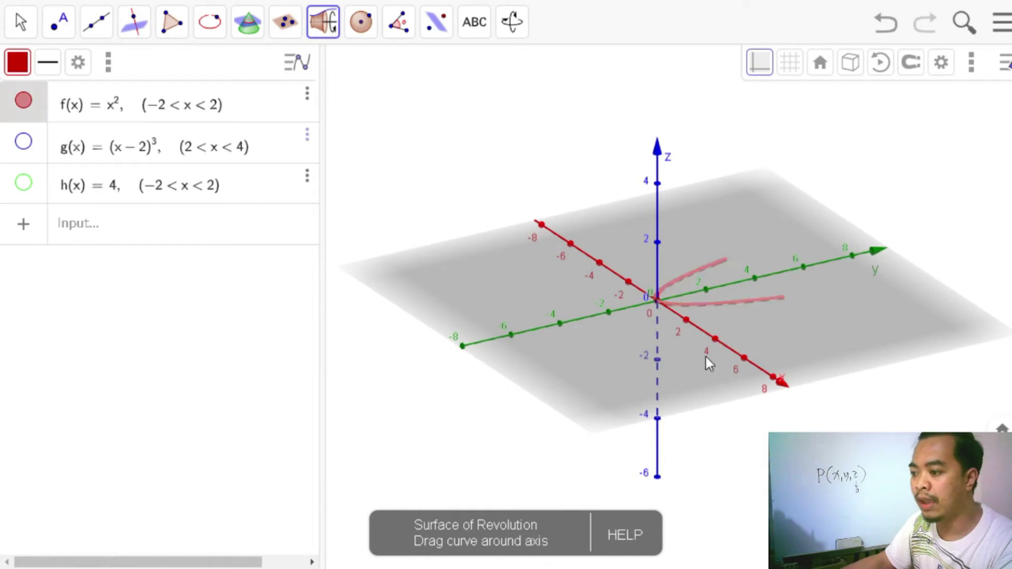
pyautogui.click(687, 349)
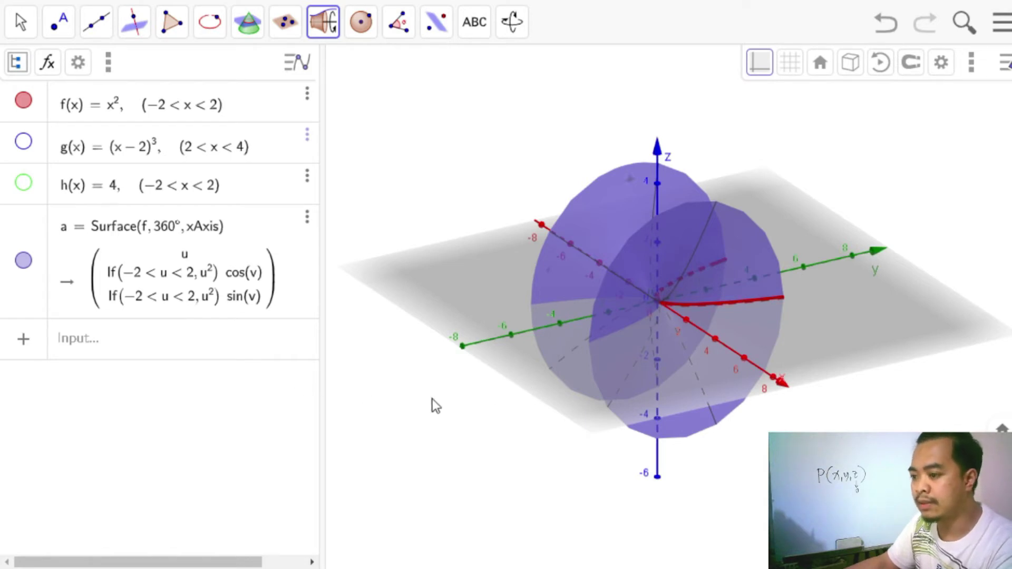
# Rotate the 3D view to see surface a and its parabola from another side
pyautogui.click(515, 33)
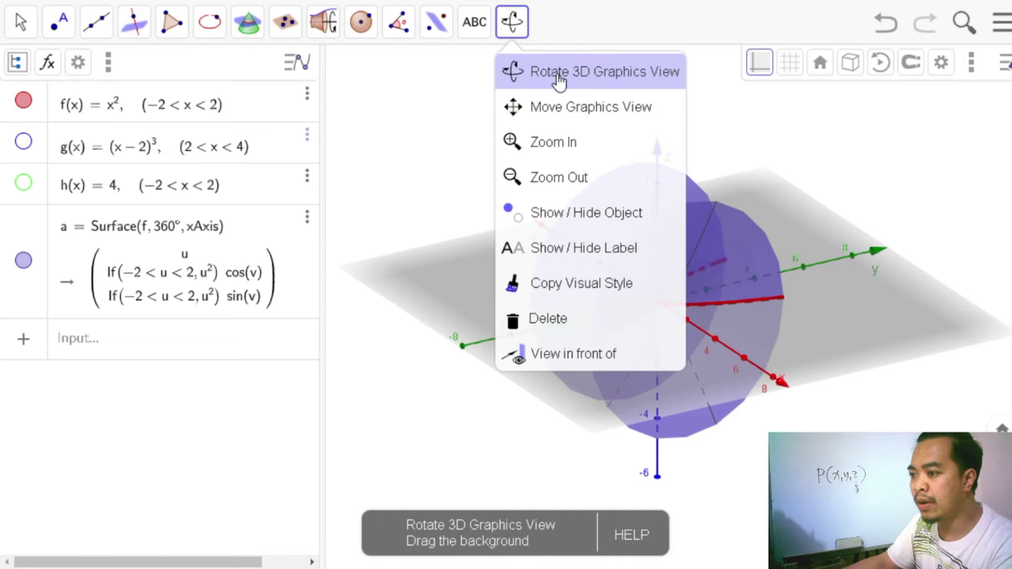
pyautogui.click(621, 79)
pyautogui.moveTo(522, 316); pyautogui.dragTo(543, 364)
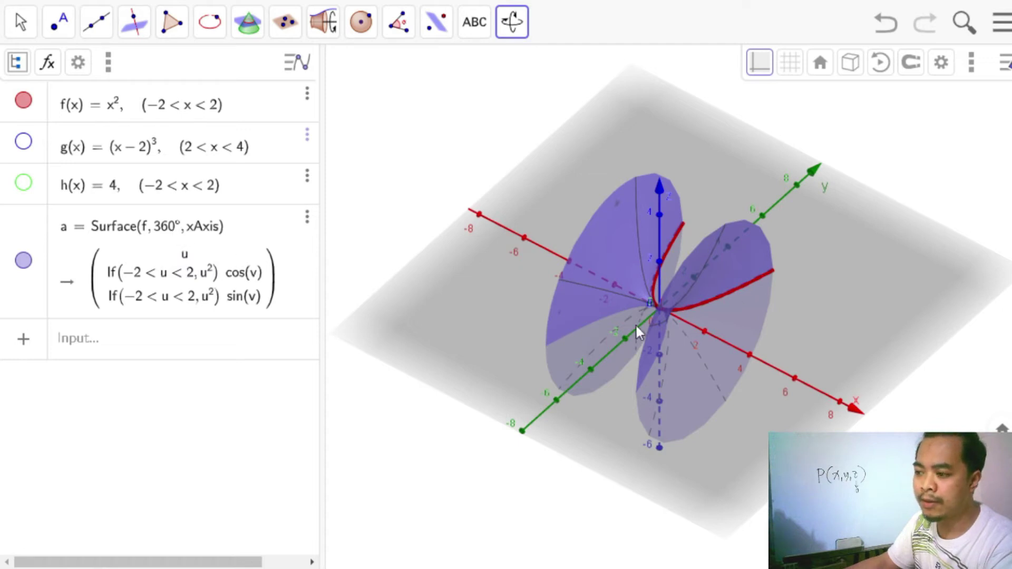
# Change surface a's revolution angle to 180° and tilt the view to inspect the half surface
pyautogui.click(175, 250)
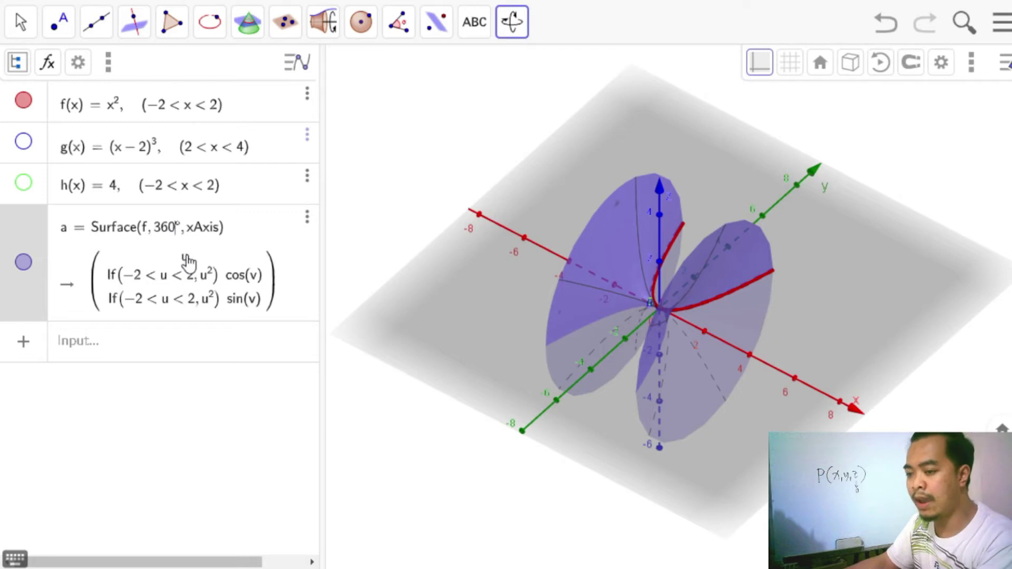
pyautogui.press('BackSpace')
pyautogui.press('BackSpace')
pyautogui.press('BackSpace')
pyautogui.write('180')
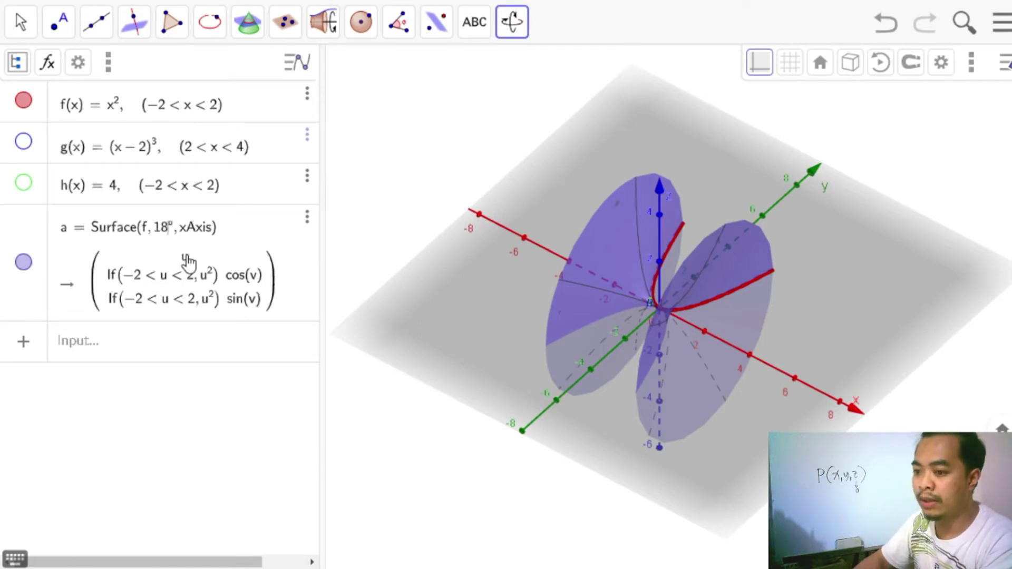
pyautogui.press('Return')
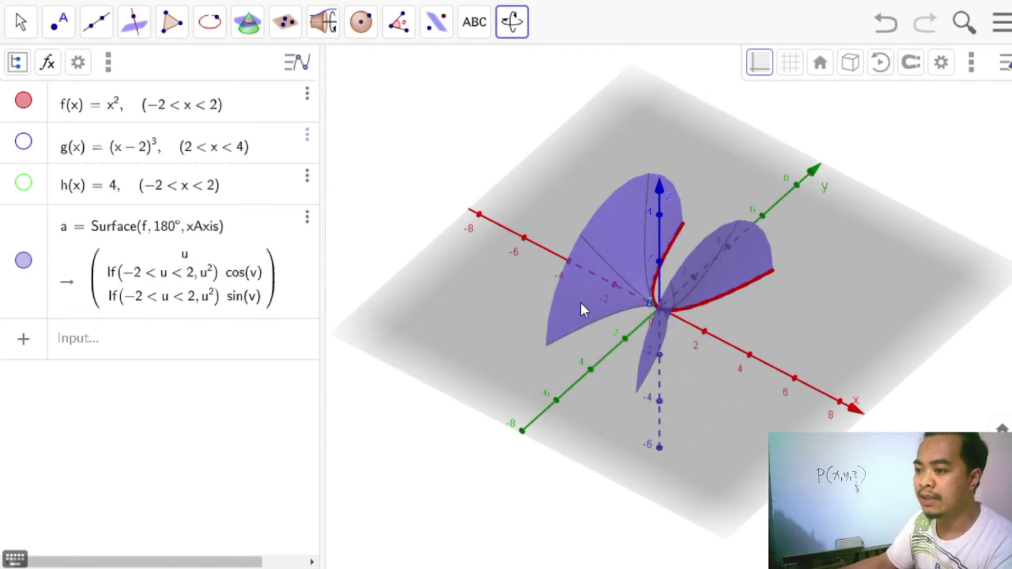
pyautogui.moveTo(692, 366)
pyautogui.mouseDown()
pyautogui.moveTo(668, 285)
pyautogui.moveTo(646, 360)
pyautogui.moveTo(706, 359)
pyautogui.moveTo(659, 358)
pyautogui.moveTo(641, 344)
pyautogui.moveTo(654, 350)
pyautogui.moveTo(654, 337)
pyautogui.moveTo(632, 350)
pyautogui.moveTo(701, 369)
pyautogui.moveTo(686, 350)
pyautogui.moveTo(683, 358)
pyautogui.mouseUp()
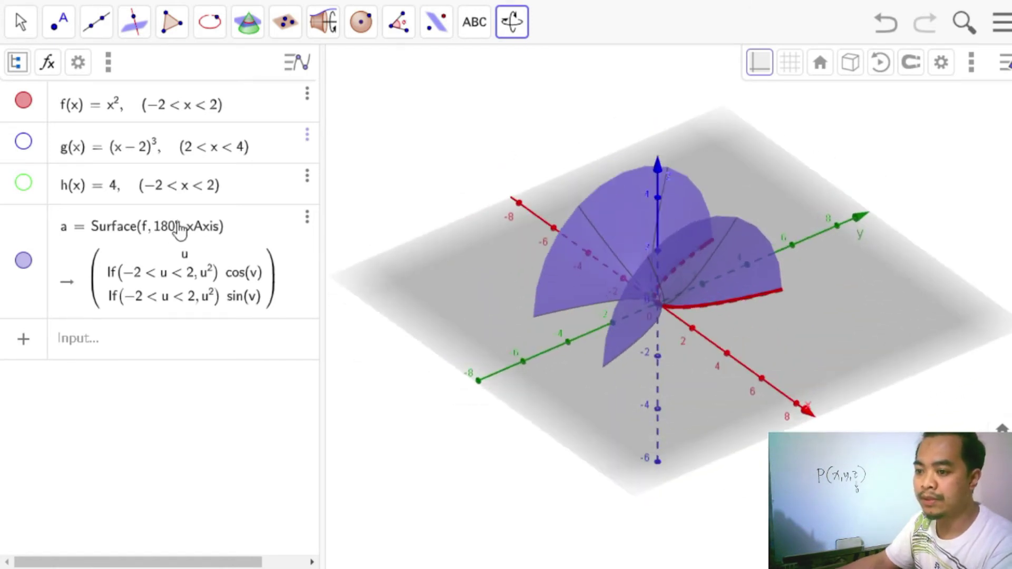
# Redefine surface a as Surface(f, 360°, yAxis) and rotate to a side view
pyautogui.click(176, 226)
pyautogui.press('BackSpace')
pyautogui.press('BackSpace')
pyautogui.press('BackSpace')
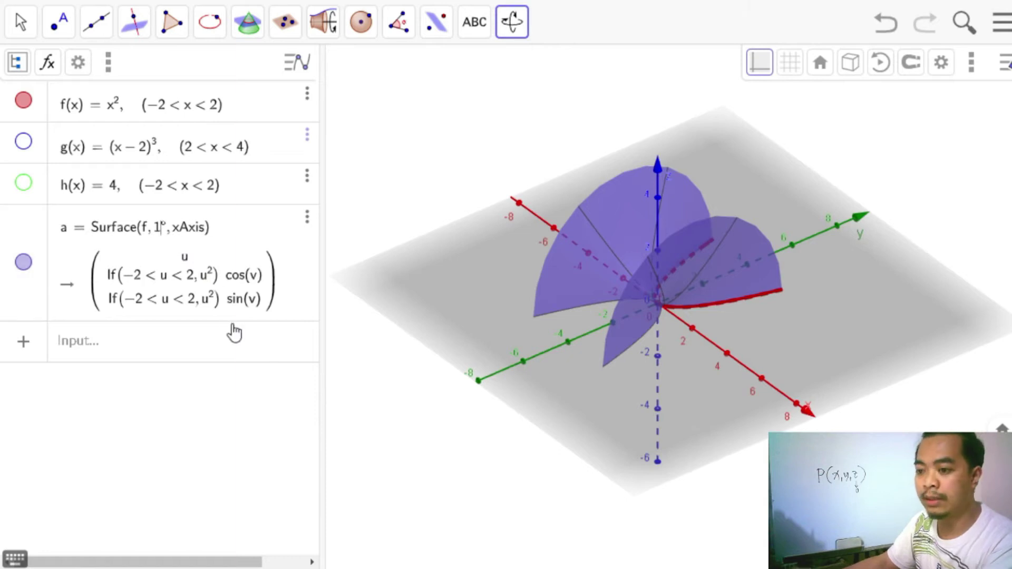
pyautogui.write('360')
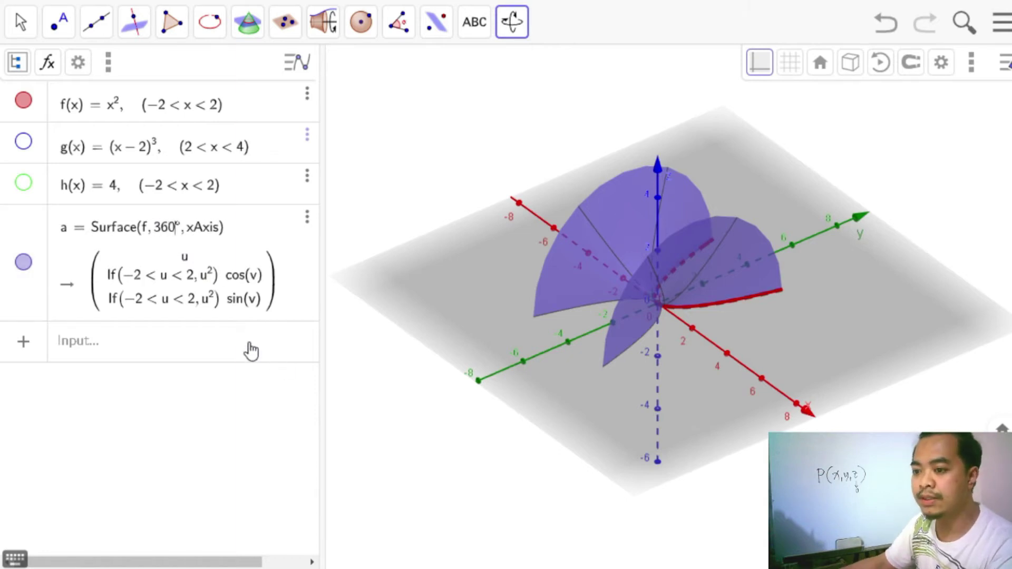
pyautogui.click(196, 230)
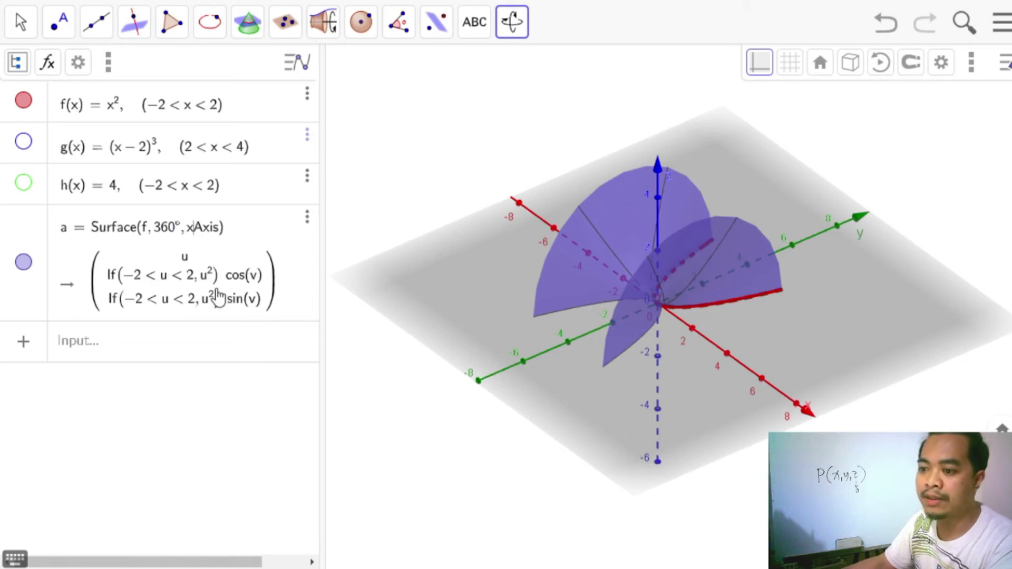
pyautogui.write('y')
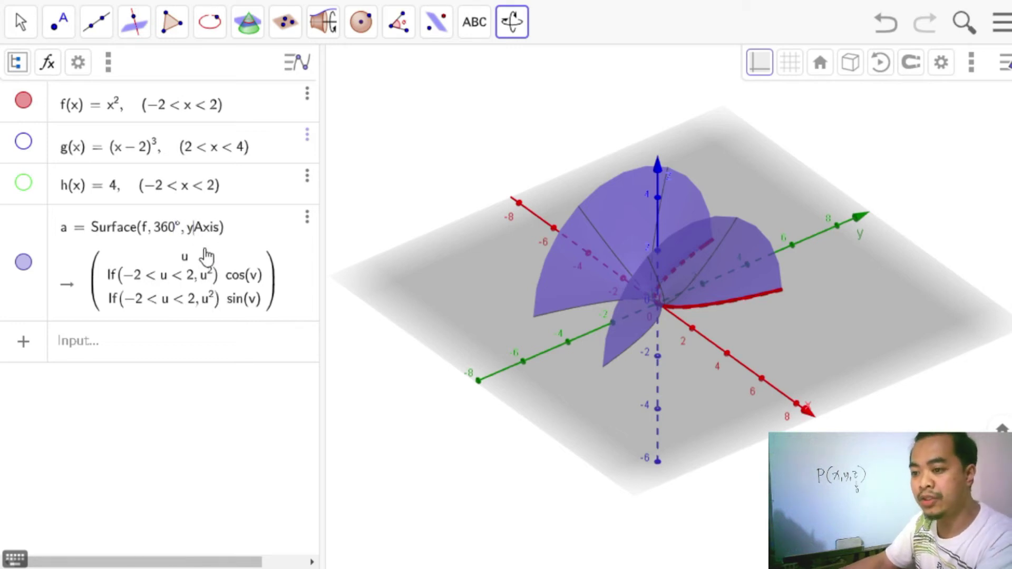
pyautogui.press('Return')
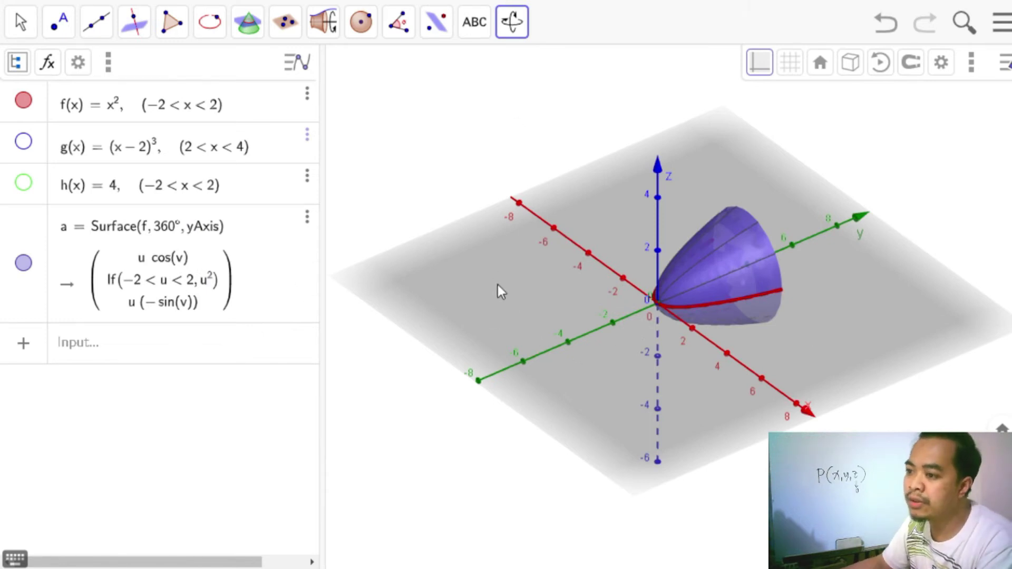
pyautogui.moveTo(659, 311); pyautogui.dragTo(609, 306)
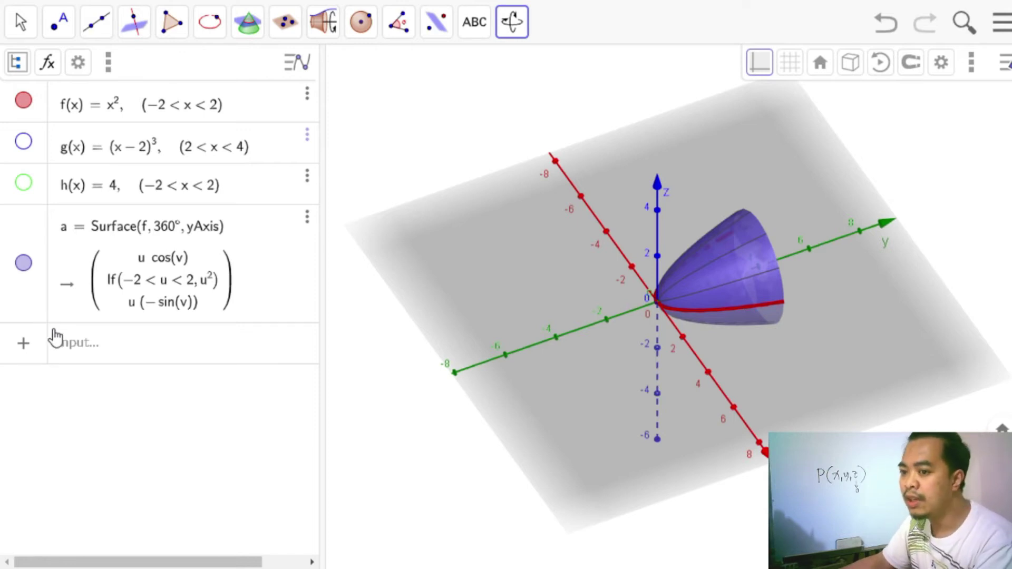
# Hide surface a and f, show g, and revolve g into surface b, inspecting it in 3D
pyautogui.click(23, 263)
pyautogui.click(24, 100)
pyautogui.click(323, 22)
pyautogui.click(24, 142)
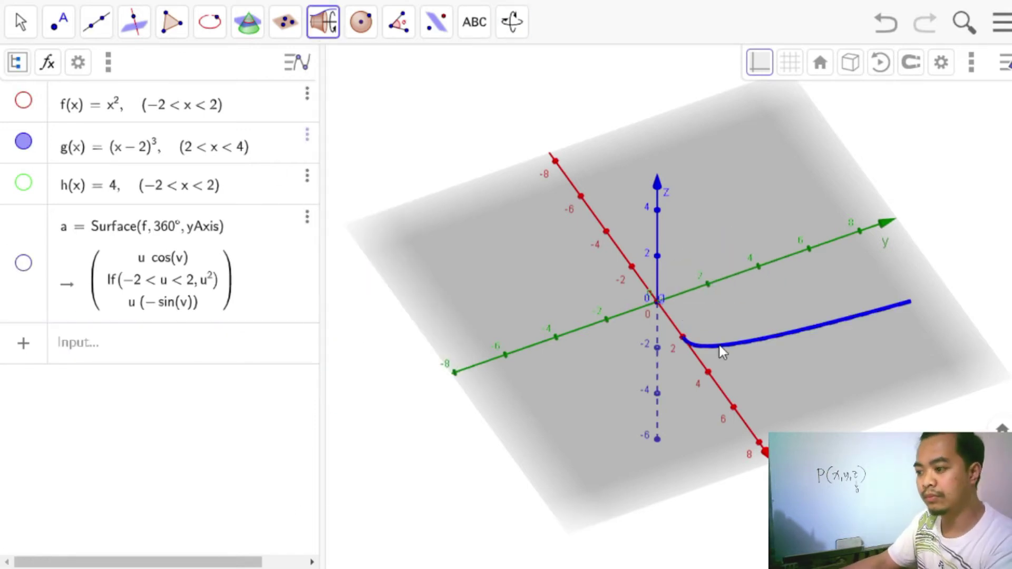
pyautogui.click(132, 147)
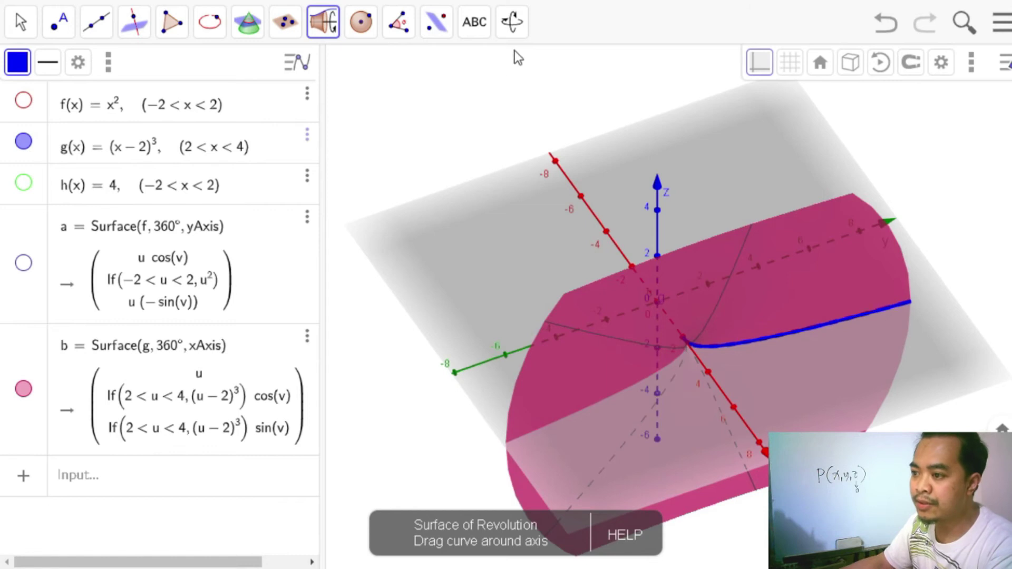
pyautogui.click(511, 22)
pyautogui.click(514, 70)
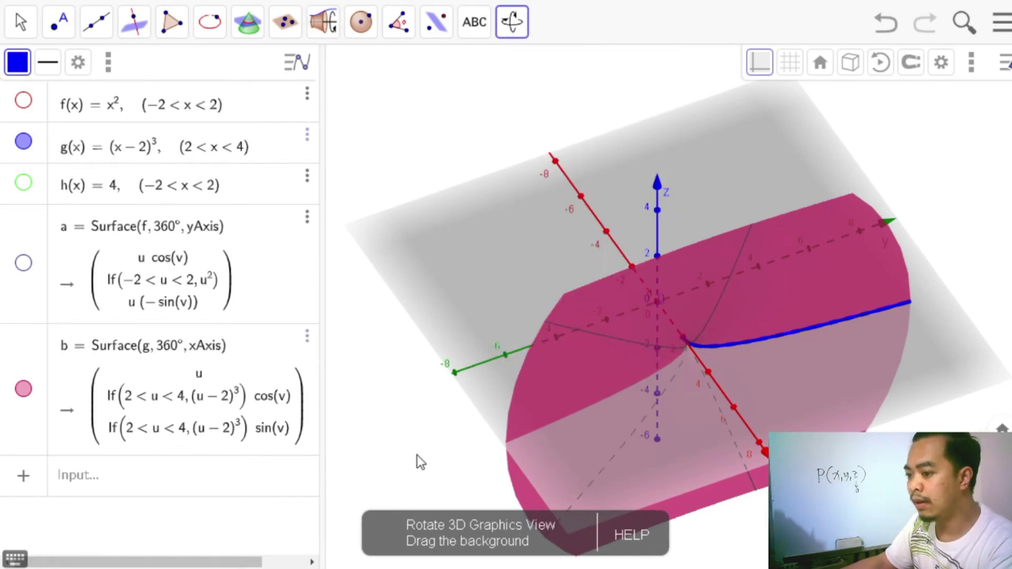
pyautogui.moveTo(413, 450); pyautogui.dragTo(687, 420)
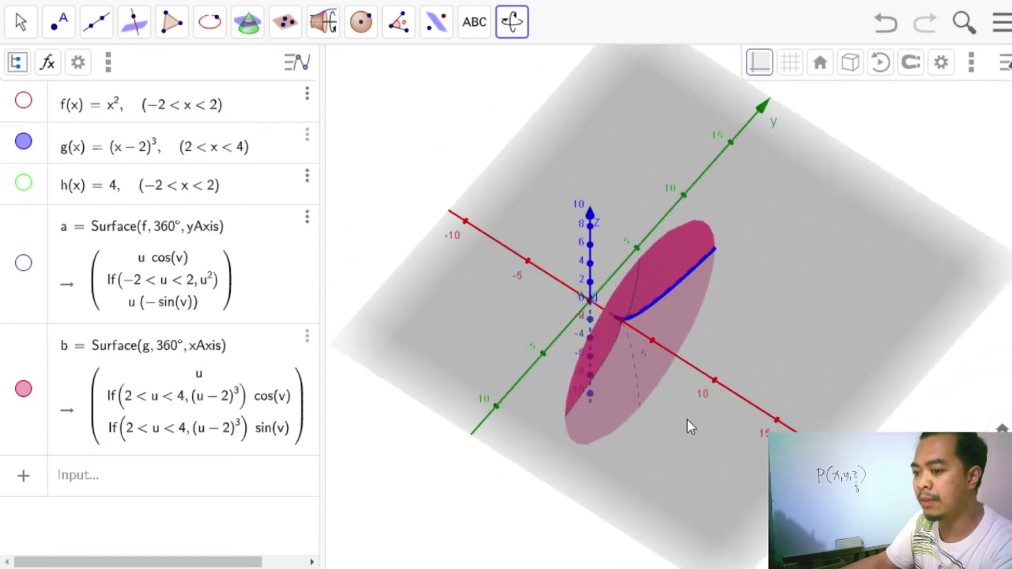
# Change surface b's axis from xAxis to yAxis, giving Surface(g, 360°, yAxis)
pyautogui.click(194, 348)
pyautogui.press('BackSpace')
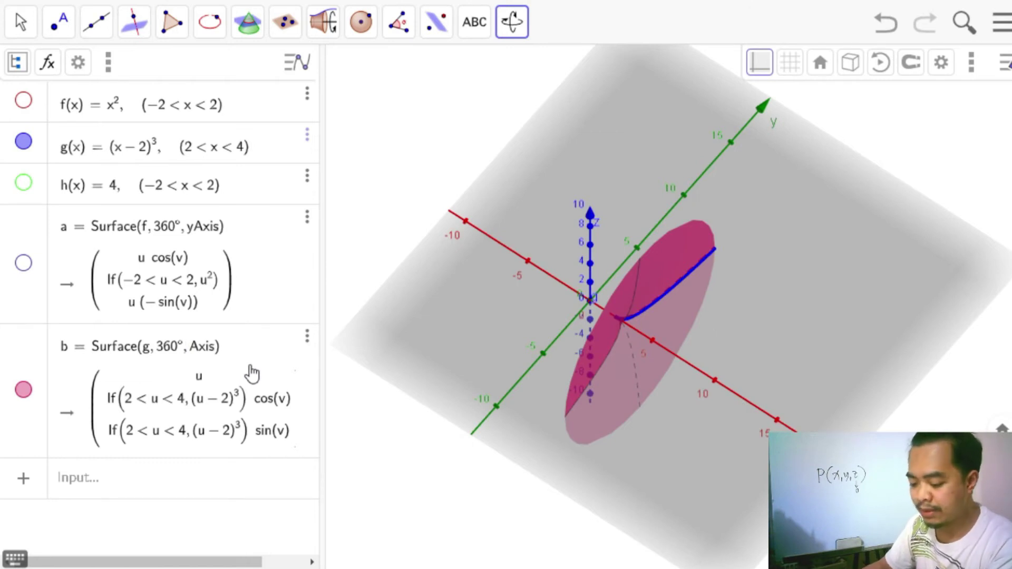
pyautogui.write('y')
pyautogui.press('Return')
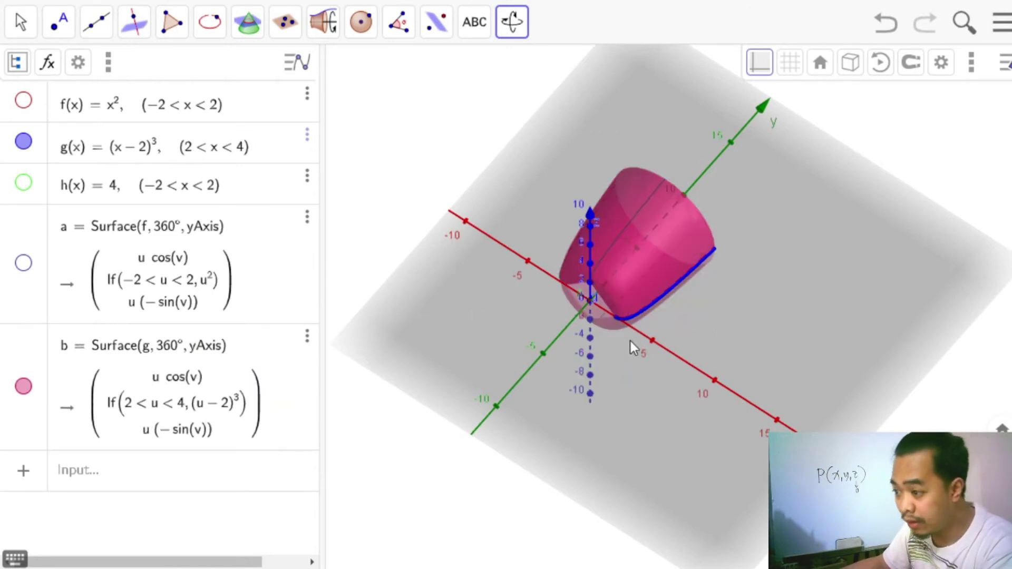
pyautogui.moveTo(656, 336); pyautogui.dragTo(605, 339)
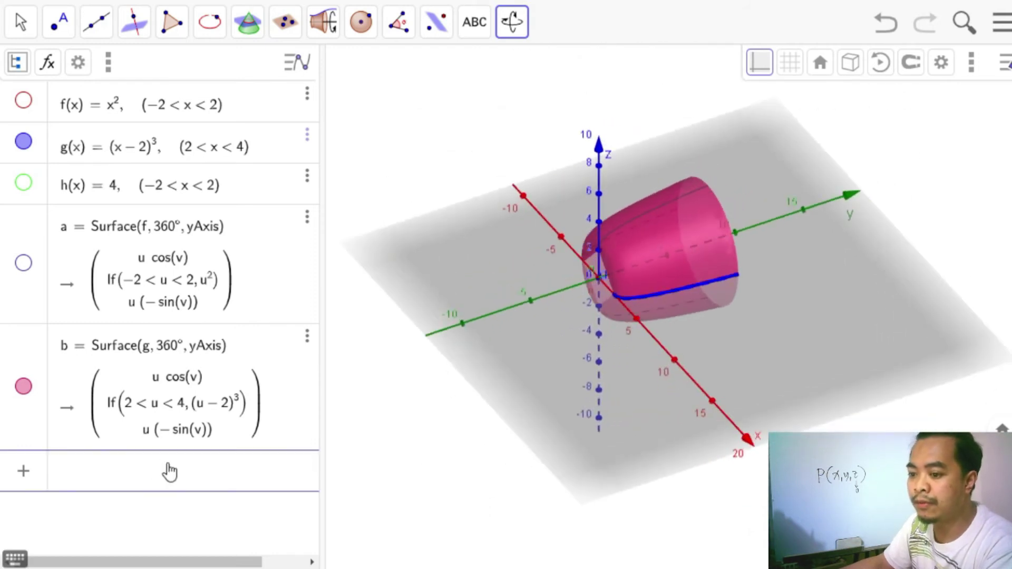
# Hide surface b, show h, and revolve h about the x-axis into surface c
pyautogui.click(30, 388)
pyautogui.click(32, 393)
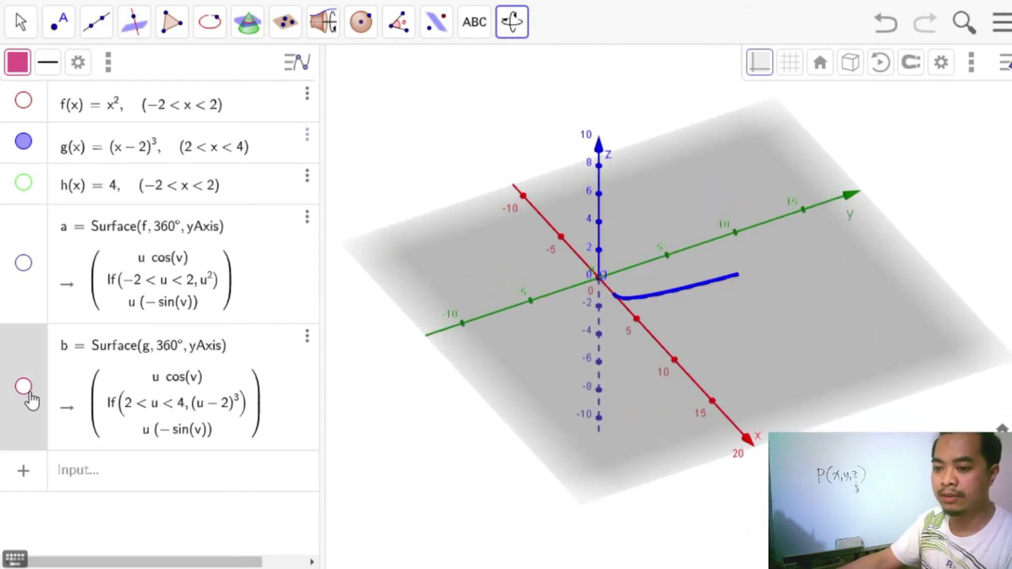
pyautogui.click(322, 21)
pyautogui.click(333, 386)
pyautogui.click(23, 184)
pyautogui.moveTo(654, 258); pyautogui.dragTo(571, 321)
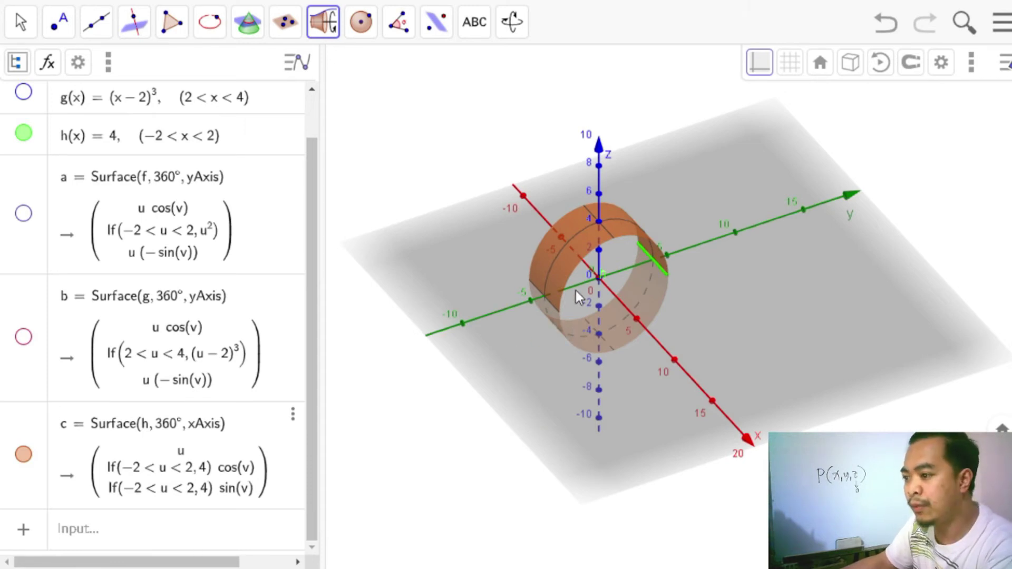
# Show surface a again and rotate the 3D view to face the solids front-on
pyautogui.click(23, 213)
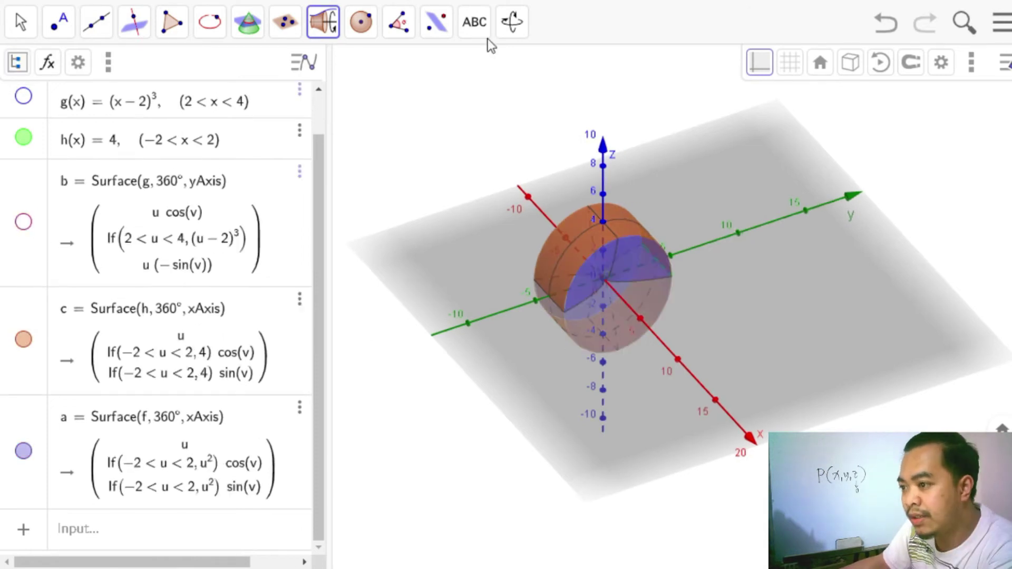
pyautogui.click(511, 22)
pyautogui.click(531, 70)
pyautogui.moveTo(548, 277); pyautogui.dragTo(591, 306)
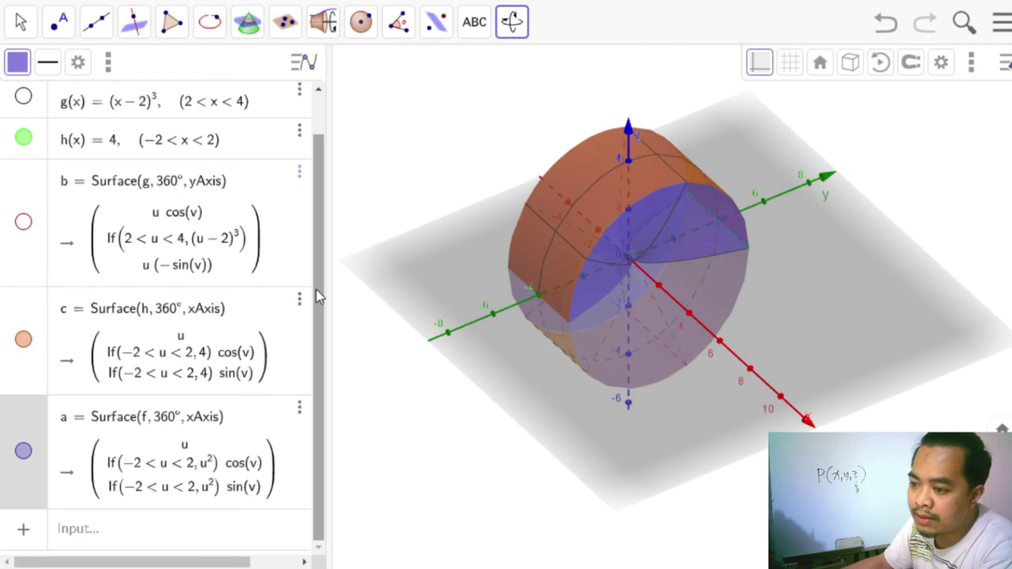
pyautogui.moveTo(316, 290); pyautogui.dragTo(319, 343)
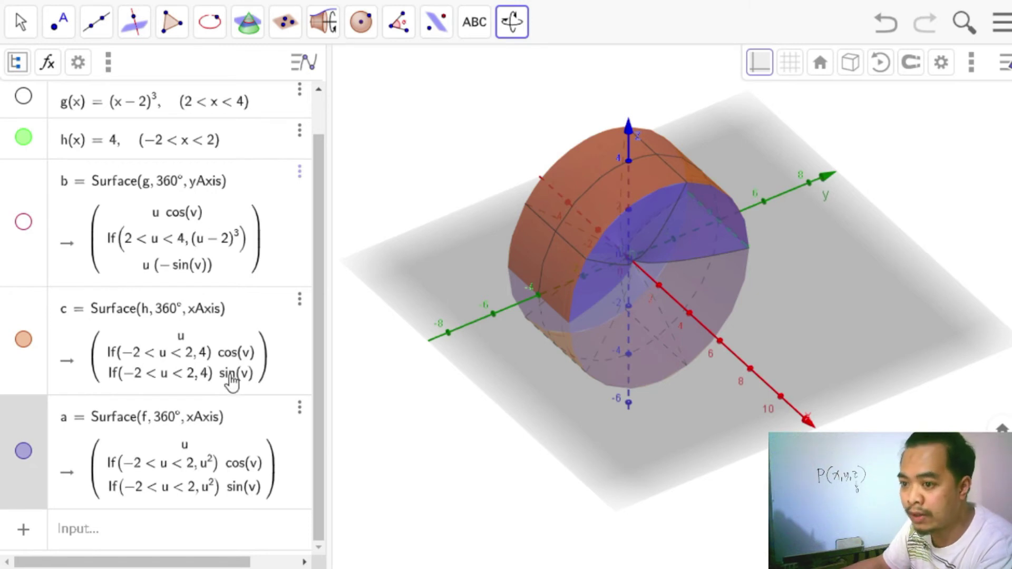
# Hide surfaces c and a, show the red f curve, then show c and a again
pyautogui.click(22, 340)
pyautogui.click(23, 450)
pyautogui.scroll(2, 321, 315)
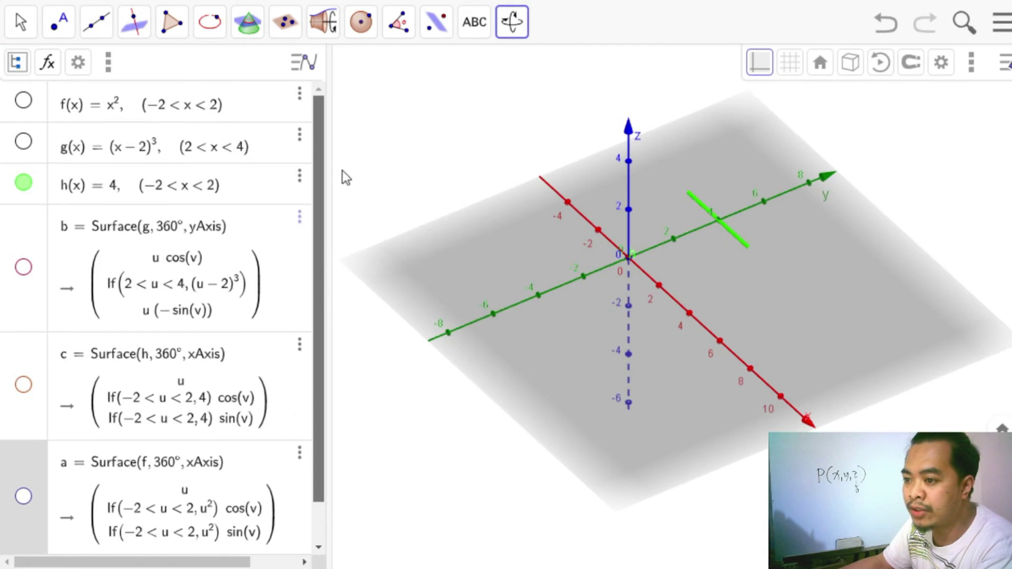
pyautogui.click(23, 101)
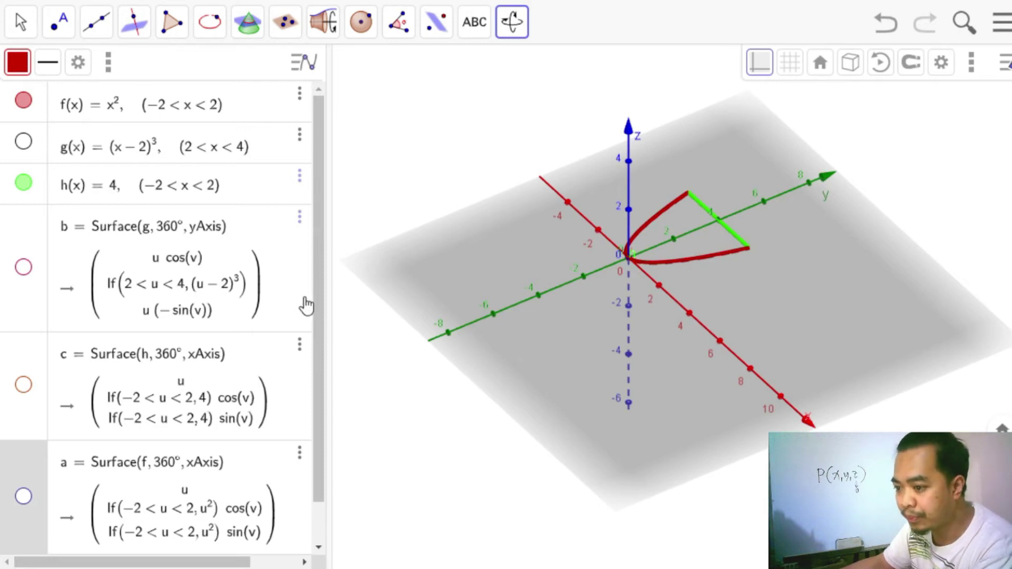
pyautogui.scroll(-2, 318, 301)
pyautogui.click(23, 340)
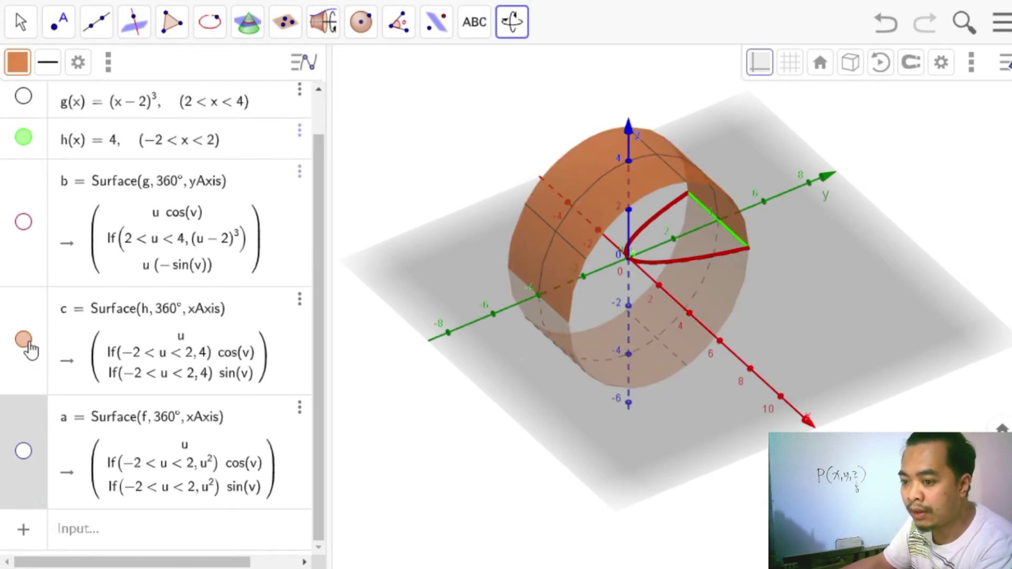
pyautogui.click(24, 451)
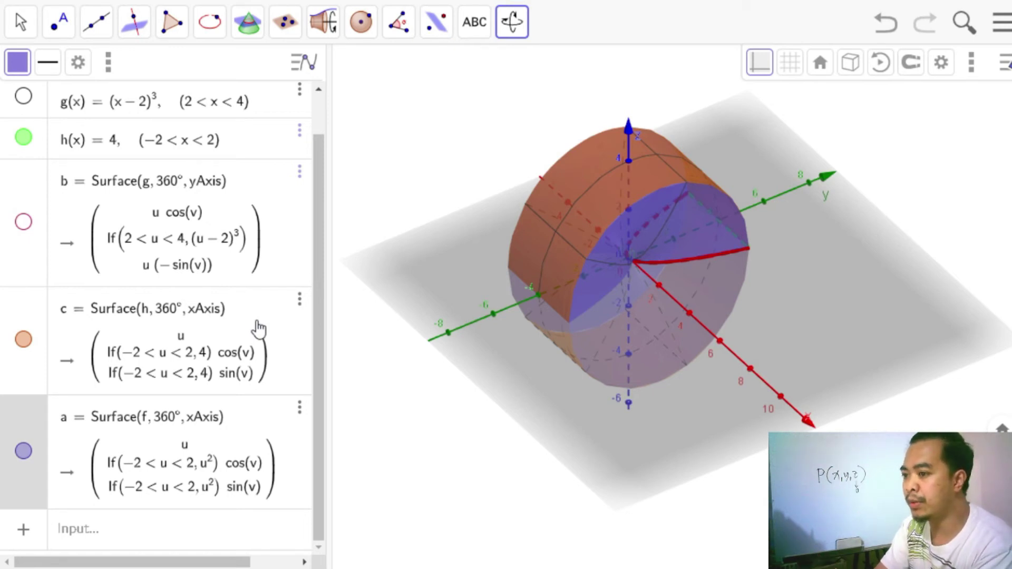
pyautogui.click(327, 27)
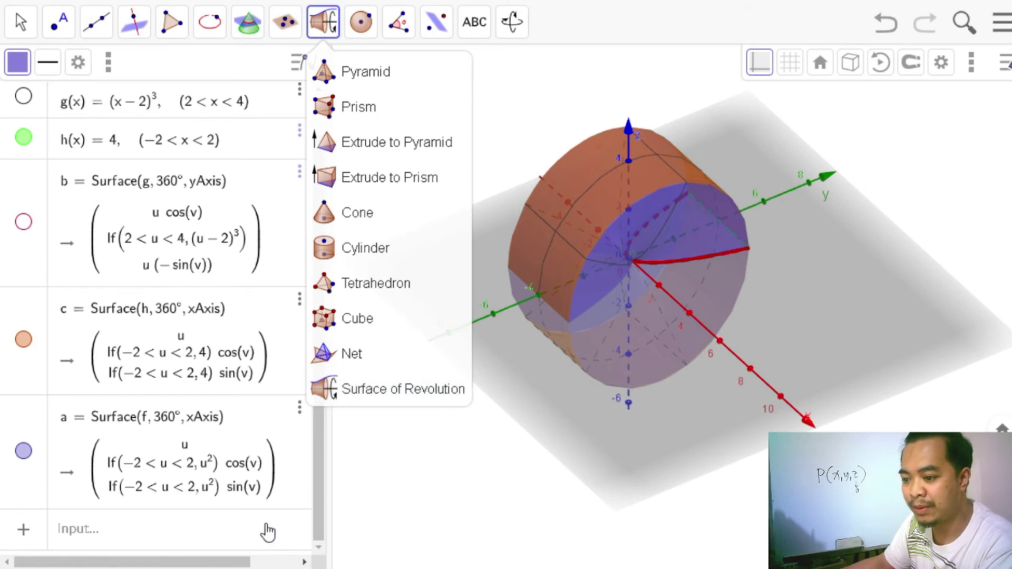
# Delete surfaces a, c and b, and show the blue g curve
pyautogui.rightClick(248, 531)
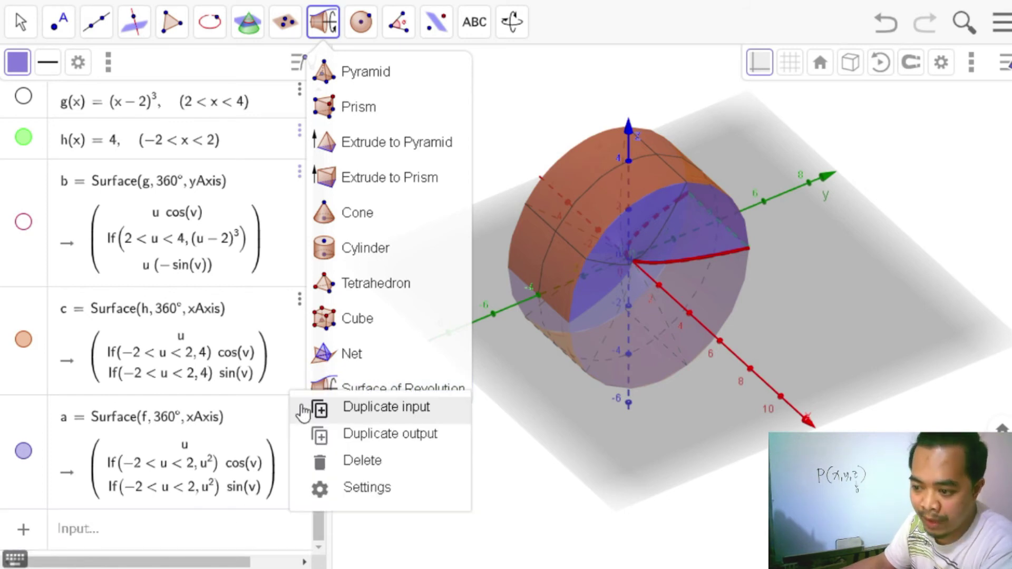
pyautogui.click(340, 461)
pyautogui.click(310, 316)
pyautogui.click(369, 372)
pyautogui.click(310, 220)
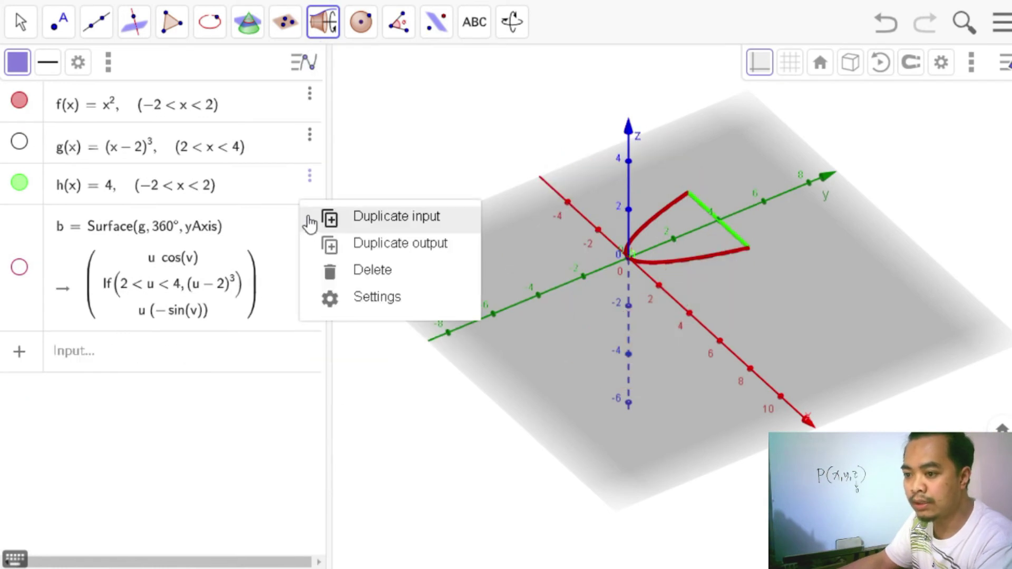
pyautogui.click(339, 269)
pyautogui.click(112, 238)
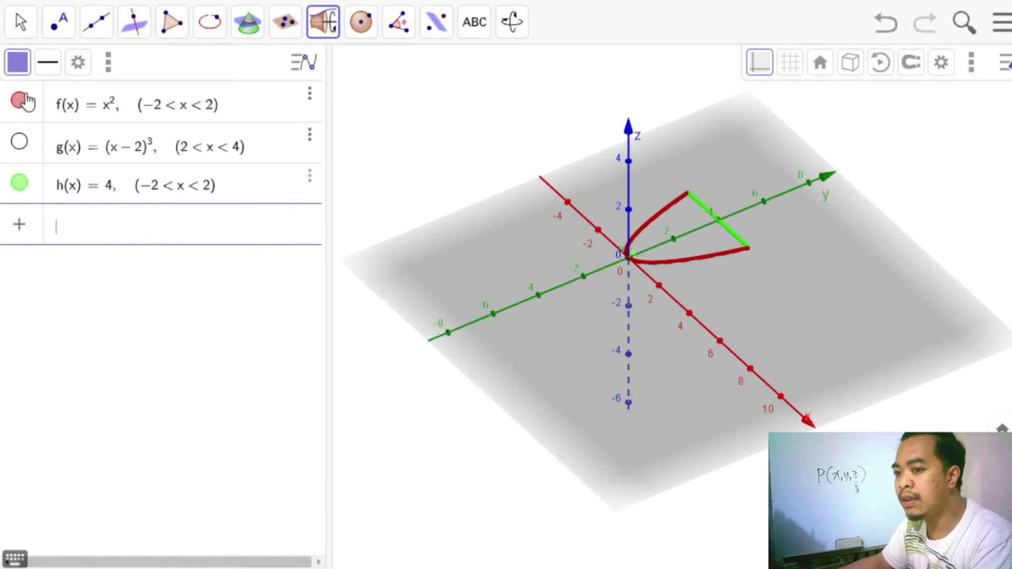
pyautogui.click(19, 141)
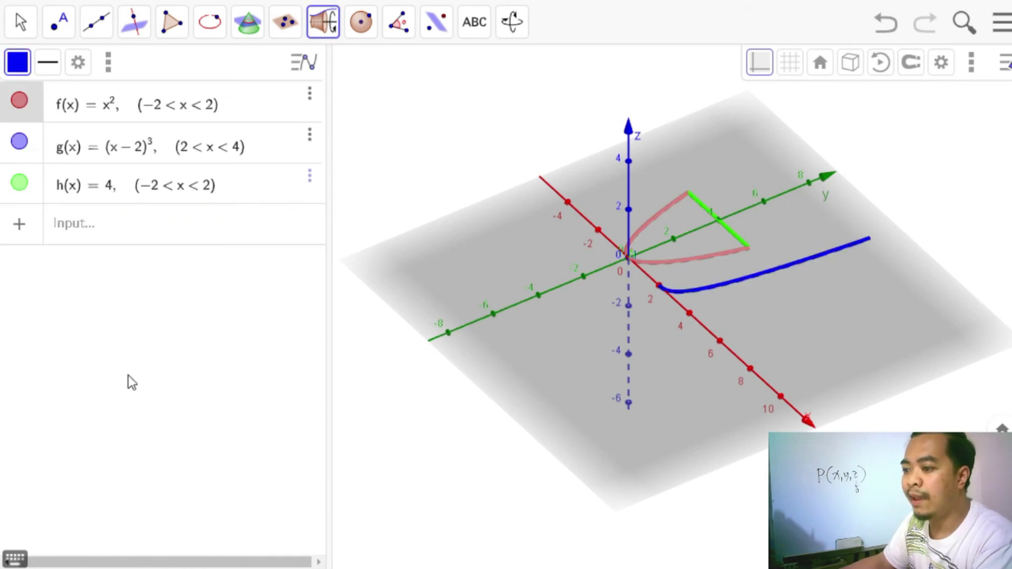
# Create slider a = 1 with range 0 to 10, step 1, and try a few values
pyautogui.click(92, 227)
pyautogui.write('a = 1')
pyautogui.press('Return')
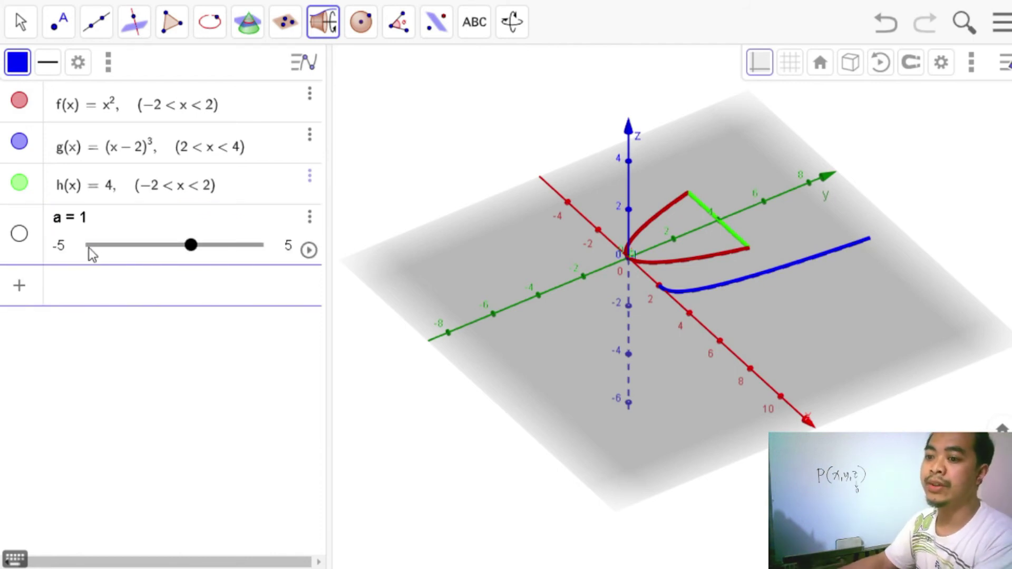
pyautogui.click(59, 246)
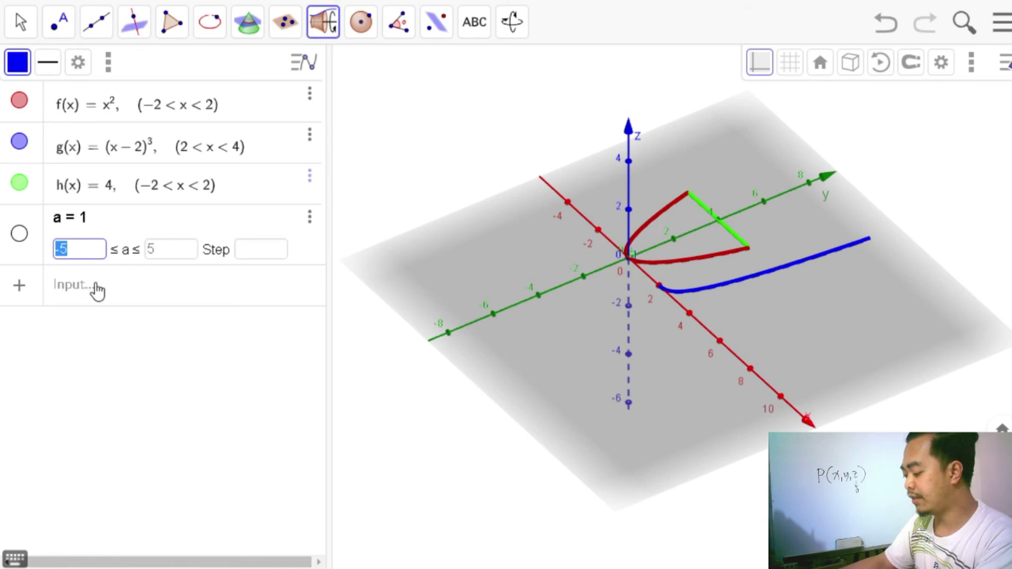
pyautogui.write('0')
pyautogui.moveTo(174, 250); pyautogui.dragTo(113, 248)
pyautogui.write('10')
pyautogui.click(276, 252)
pyautogui.write('1')
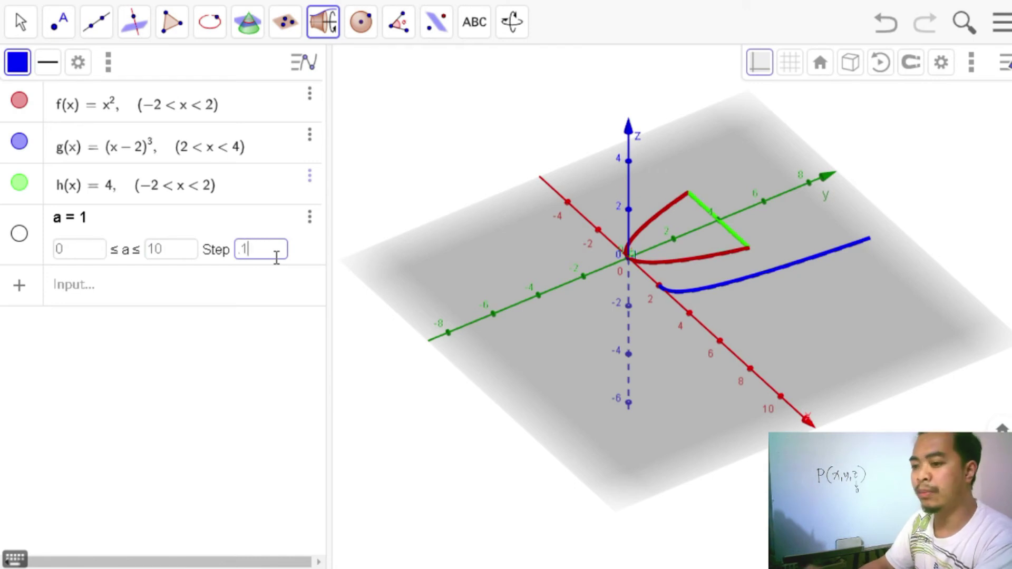
pyautogui.press('Return')
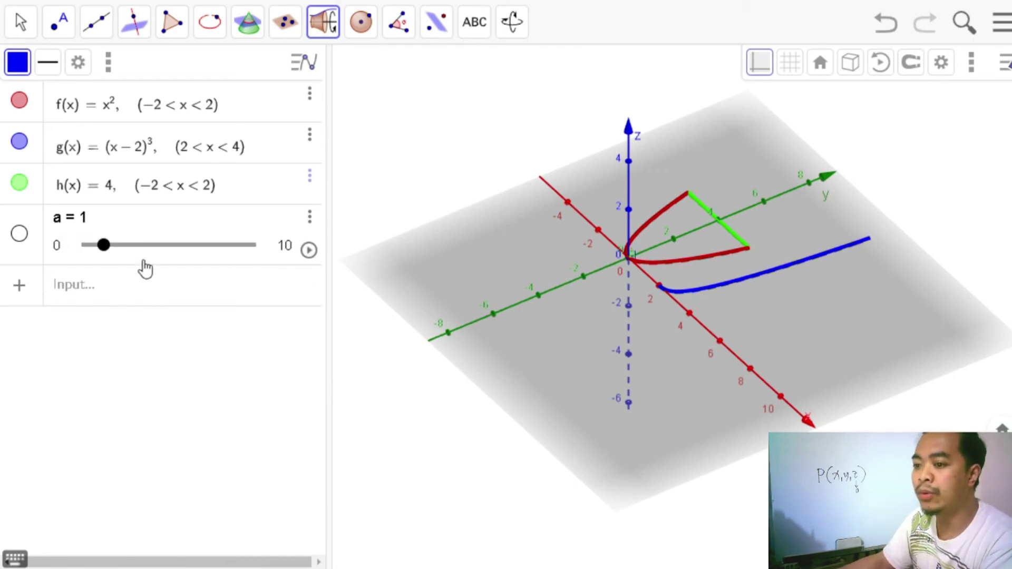
pyautogui.moveTo(108, 252)
pyautogui.mouseDown()
pyautogui.moveTo(248, 258)
pyautogui.moveTo(93, 253)
pyautogui.mouseUp()
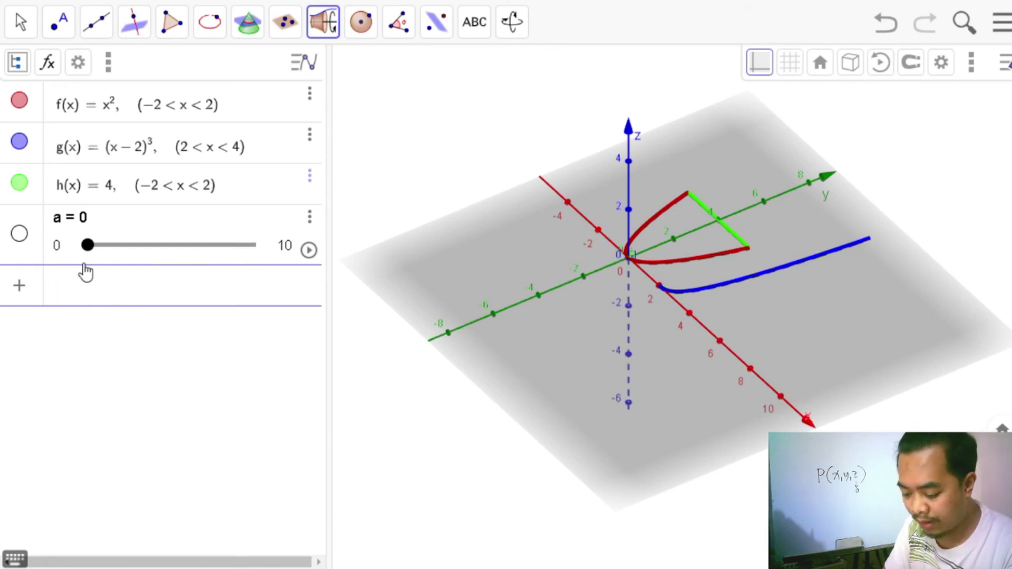
# Enter Surface(f, a, yAxis) to sweep the parabola by angle a, then hide g and h
pyautogui.write('sur')
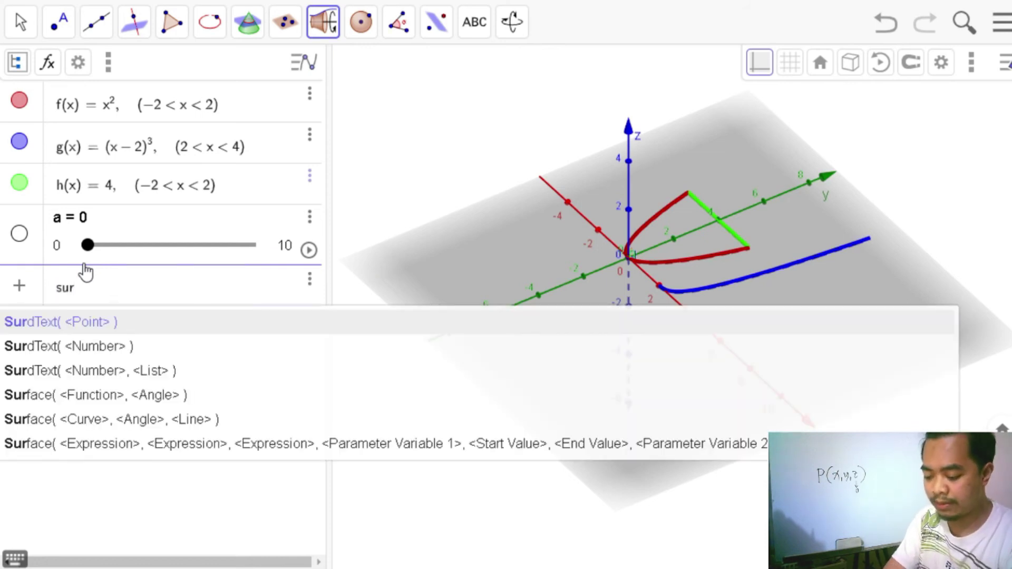
pyautogui.write('face(')
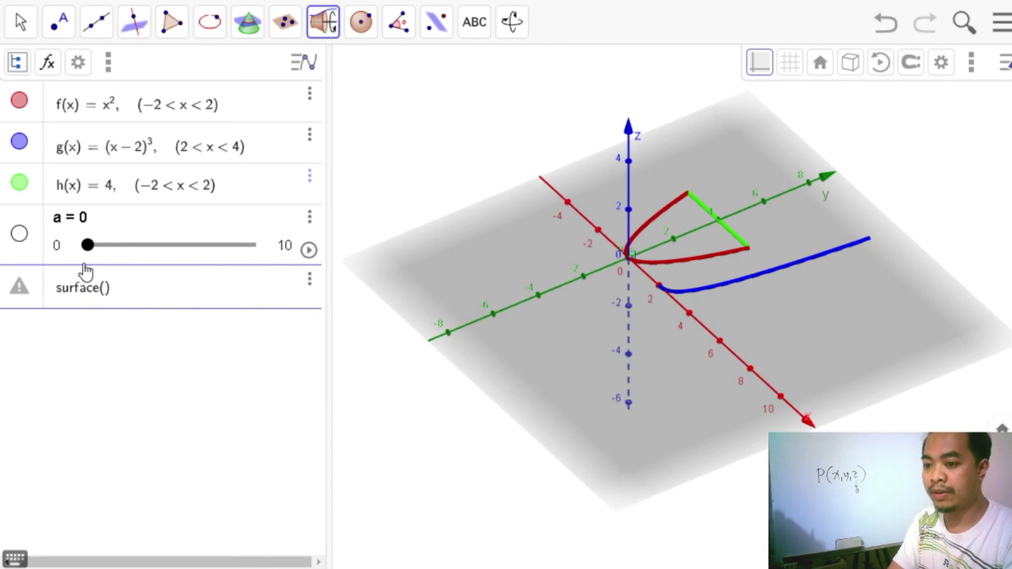
pyautogui.write('f')
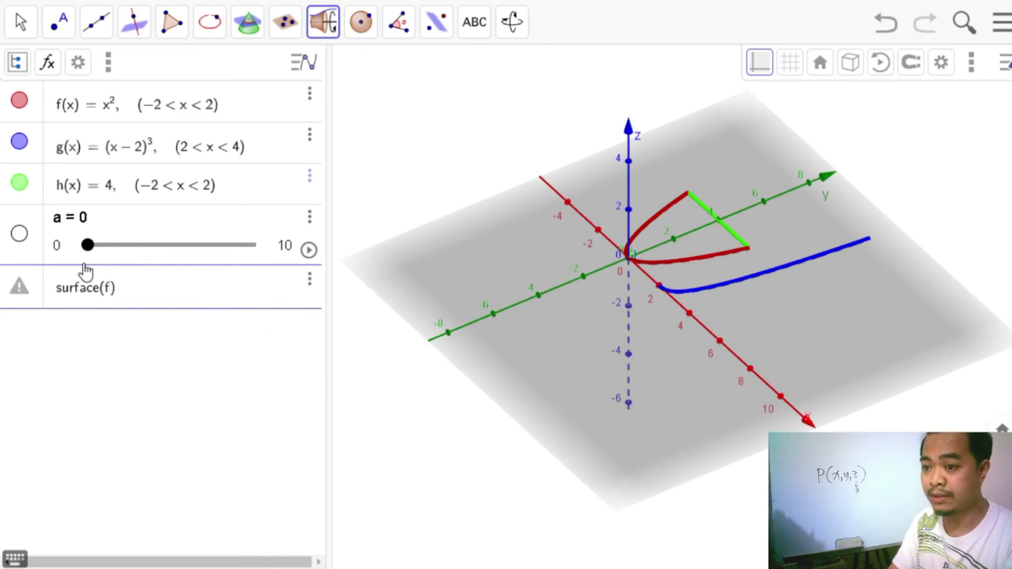
pyautogui.write(',a')
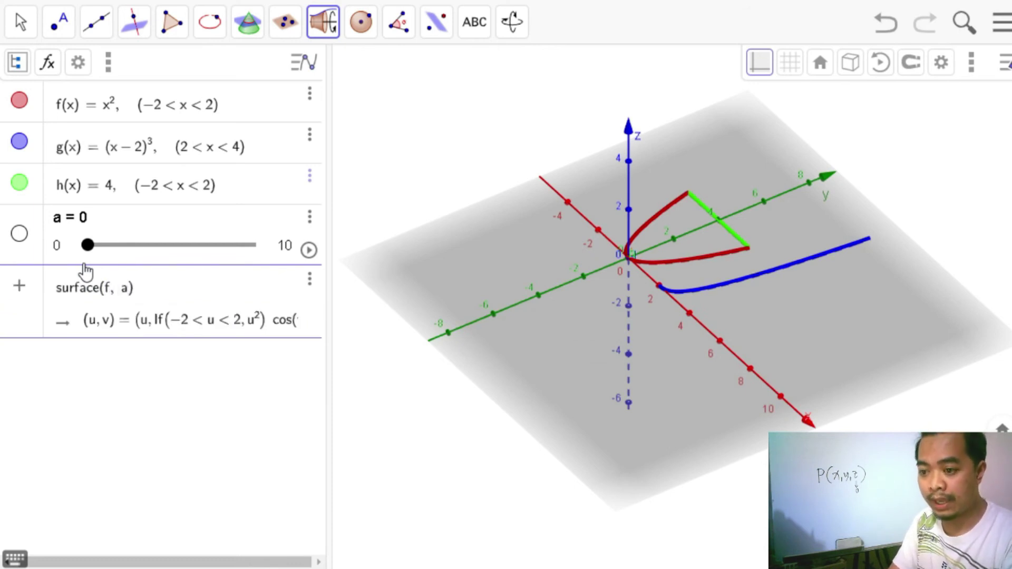
pyautogui.write(', ')
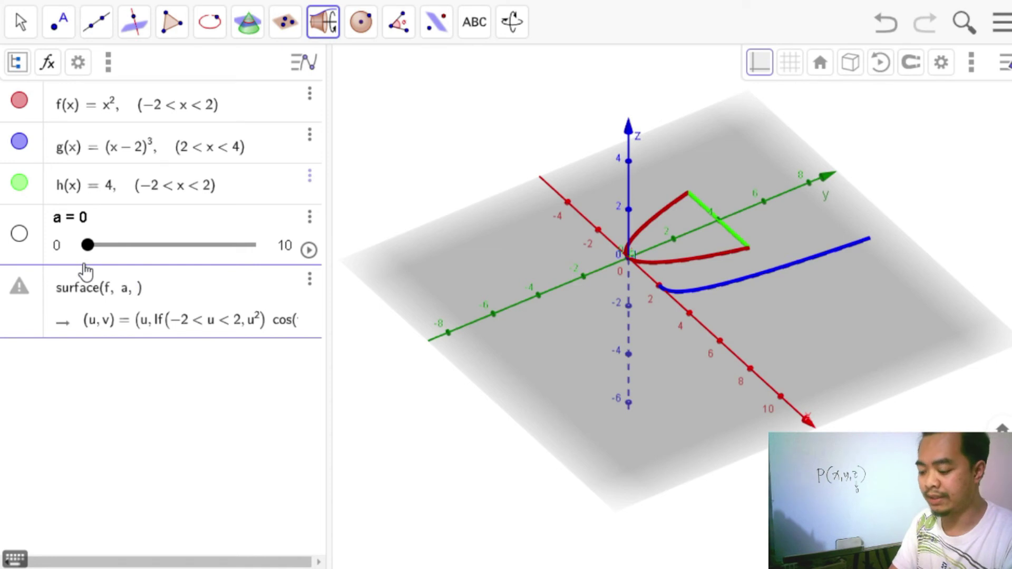
pyautogui.write('yA')
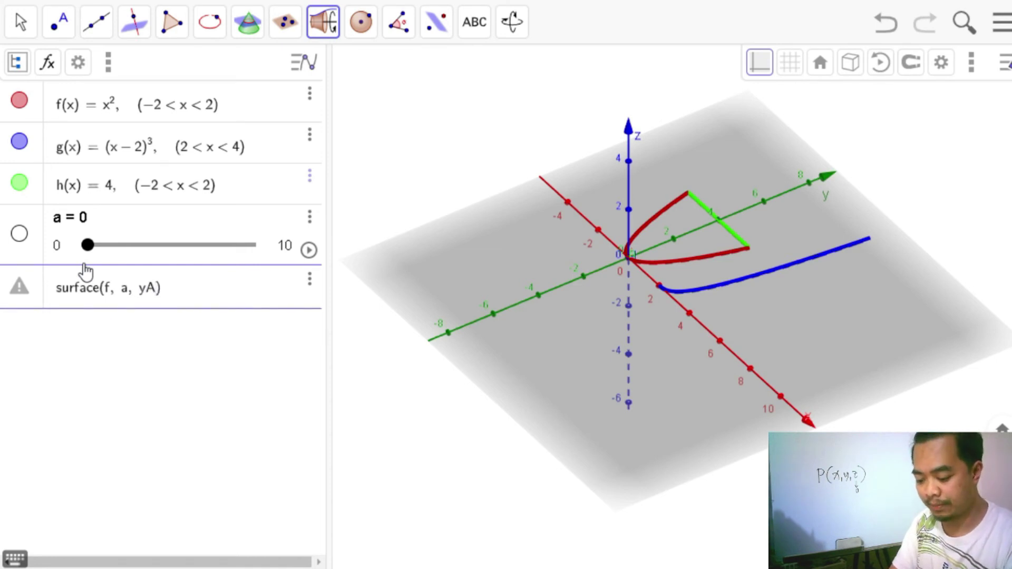
pyautogui.write('xis')
pyautogui.press('Return')
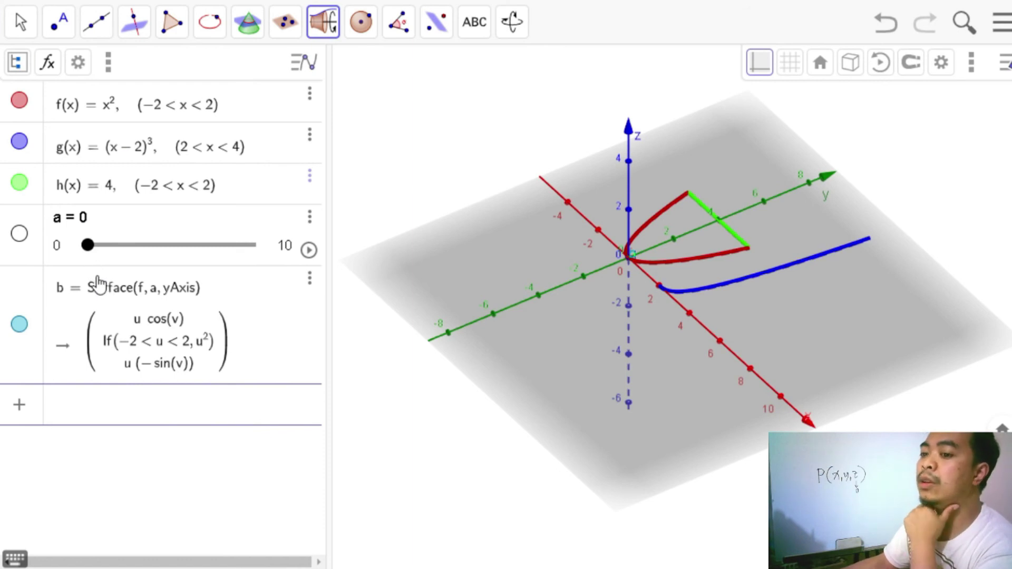
pyautogui.click(19, 142)
pyautogui.click(20, 188)
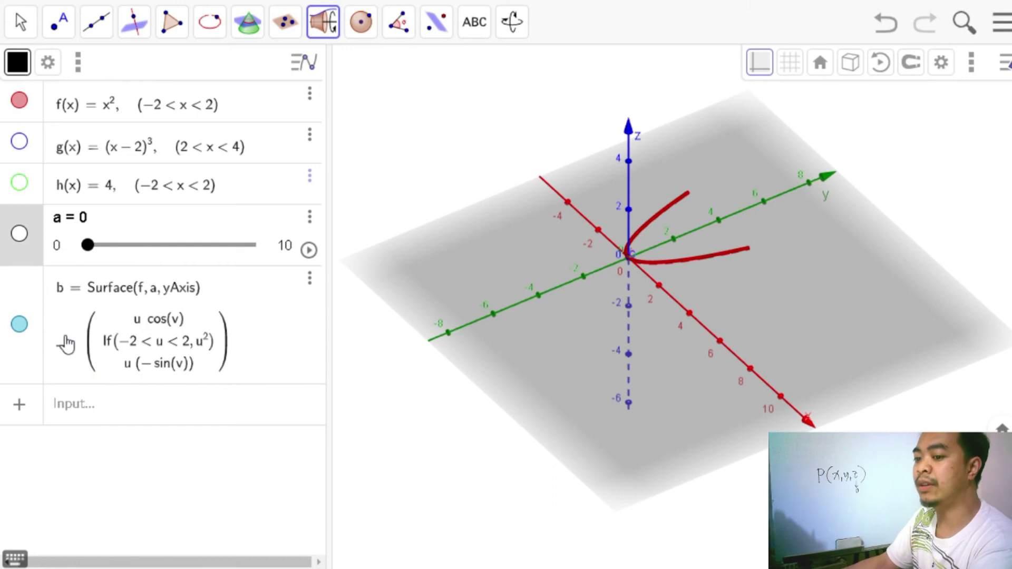
# Show the h segment and enter Surface(h, a, yAxis) to create surface d
pyautogui.click(19, 141)
pyautogui.click(20, 141)
pyautogui.click(20, 182)
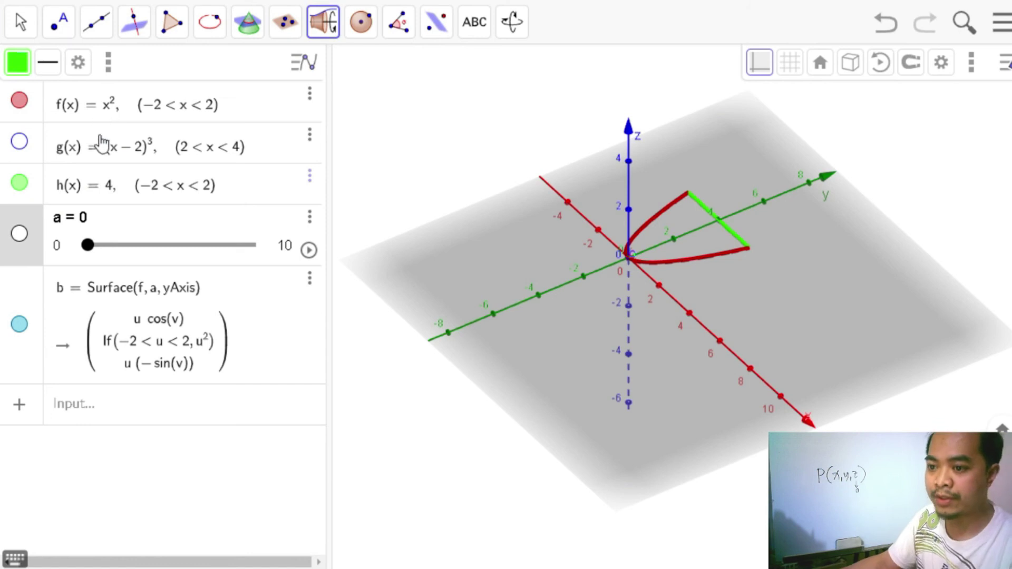
pyautogui.click(106, 406)
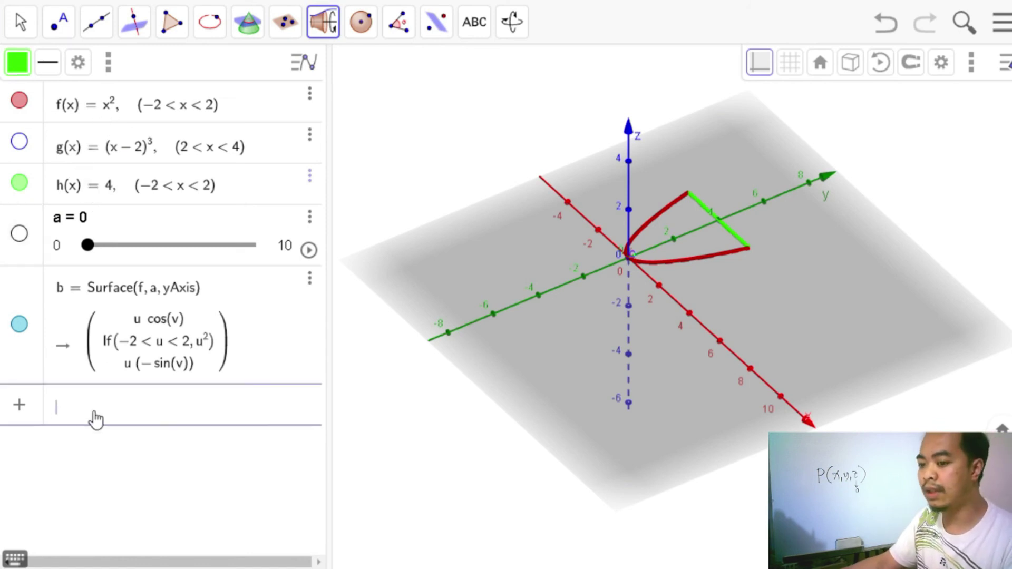
pyautogui.write('surfa')
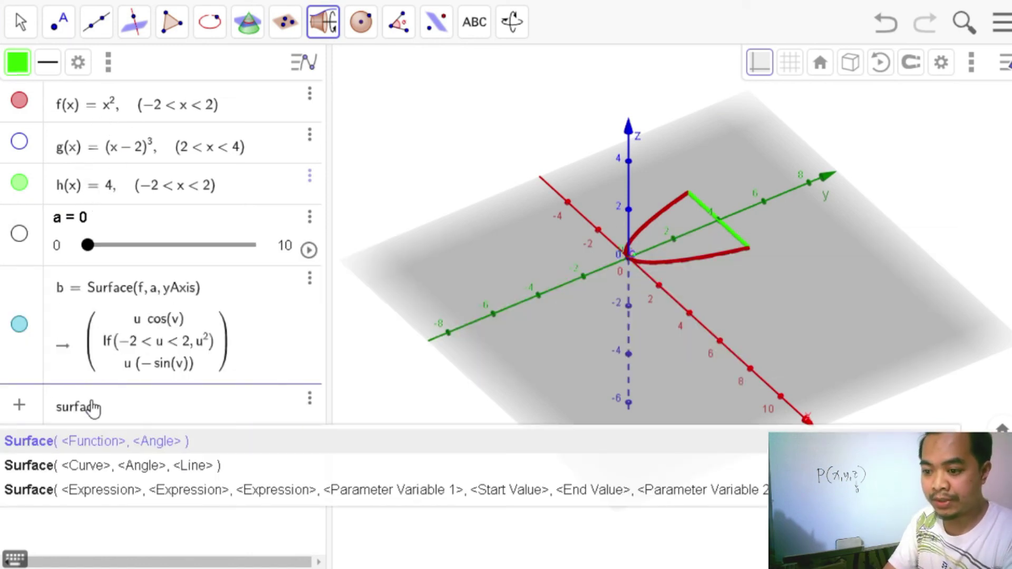
pyautogui.write('ce(h, a')
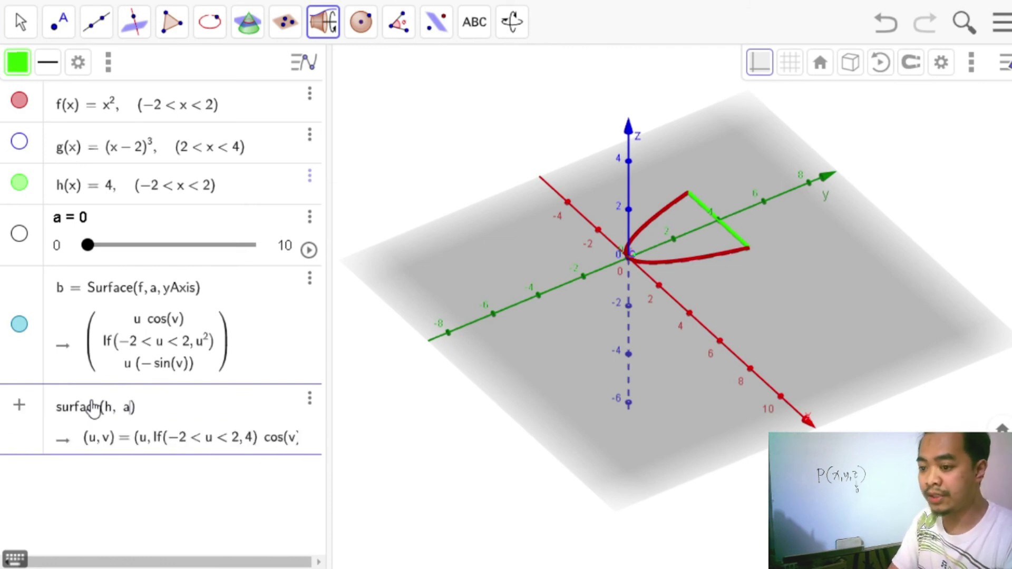
pyautogui.write(', ')
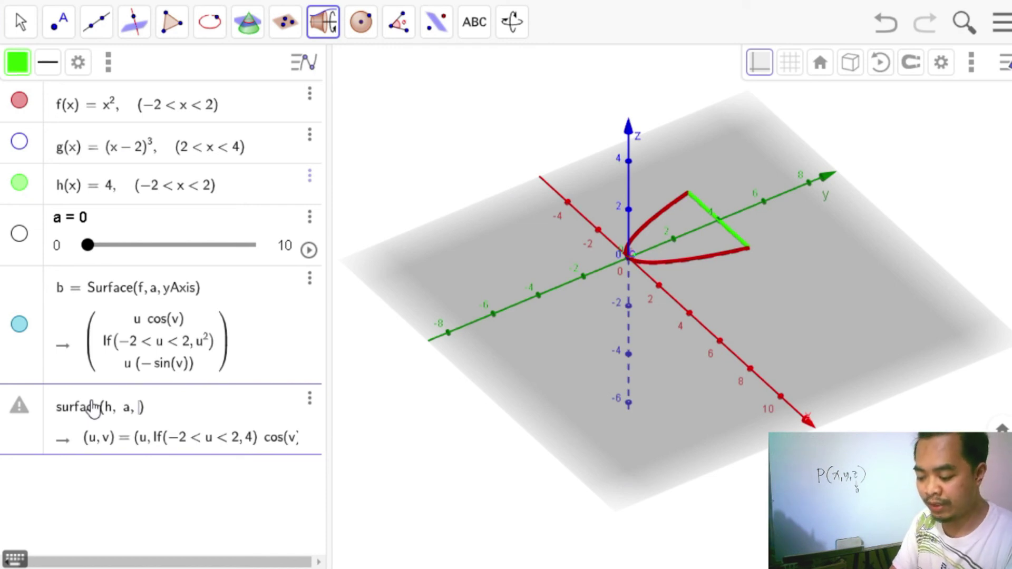
pyautogui.write('yAxis')
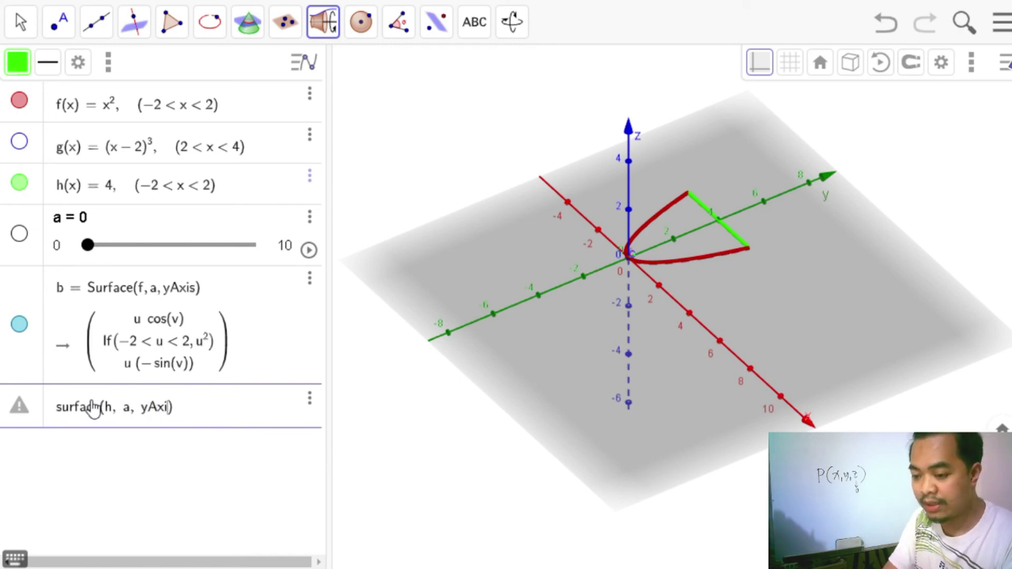
pyautogui.press('Return')
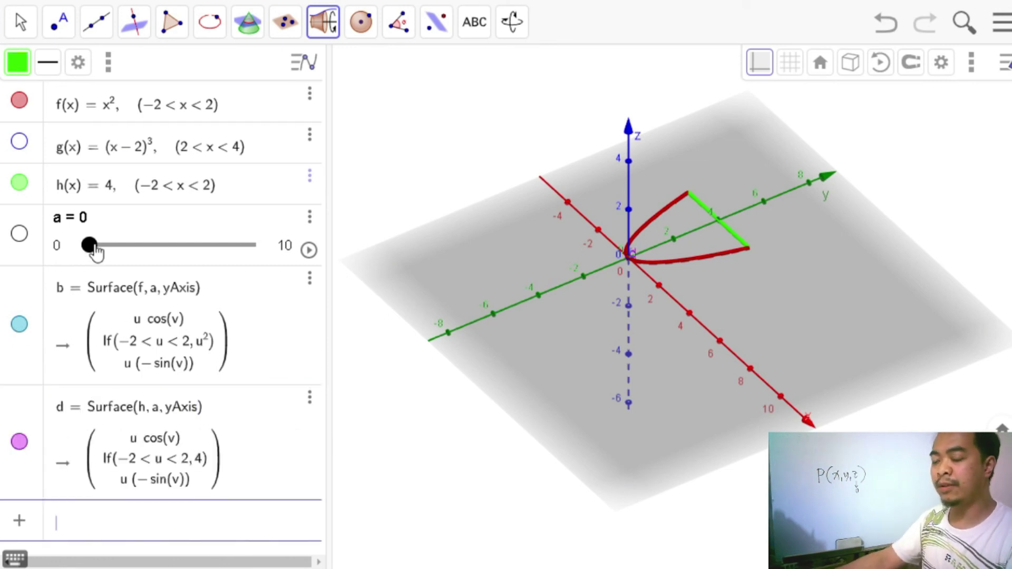
# Drag slider a up to 10 and back, rotating the 3D view to inspect the solids
pyautogui.moveTo(92, 247); pyautogui.dragTo(252, 268)
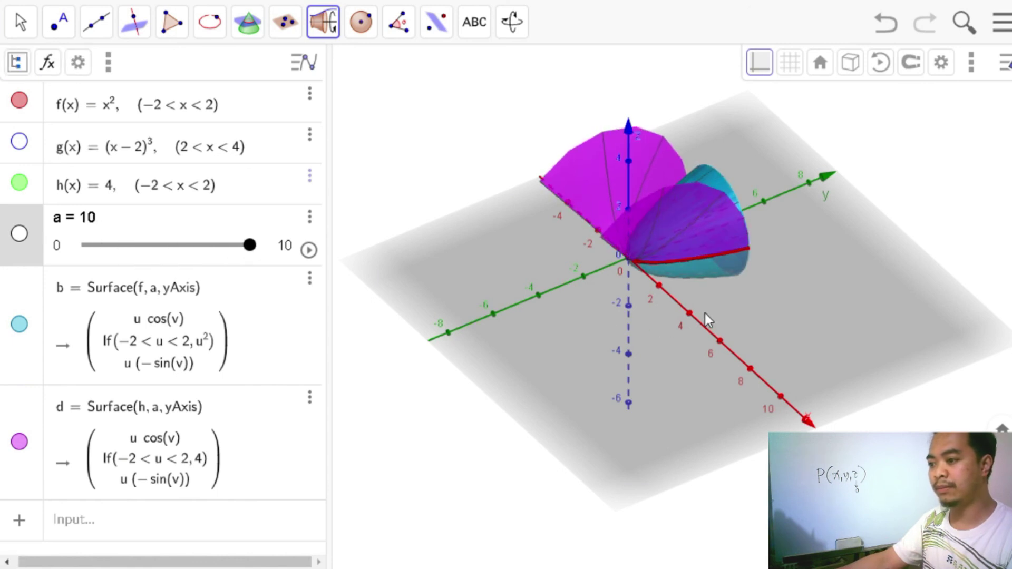
pyautogui.moveTo(571, 298); pyautogui.dragTo(649, 315, button='right')
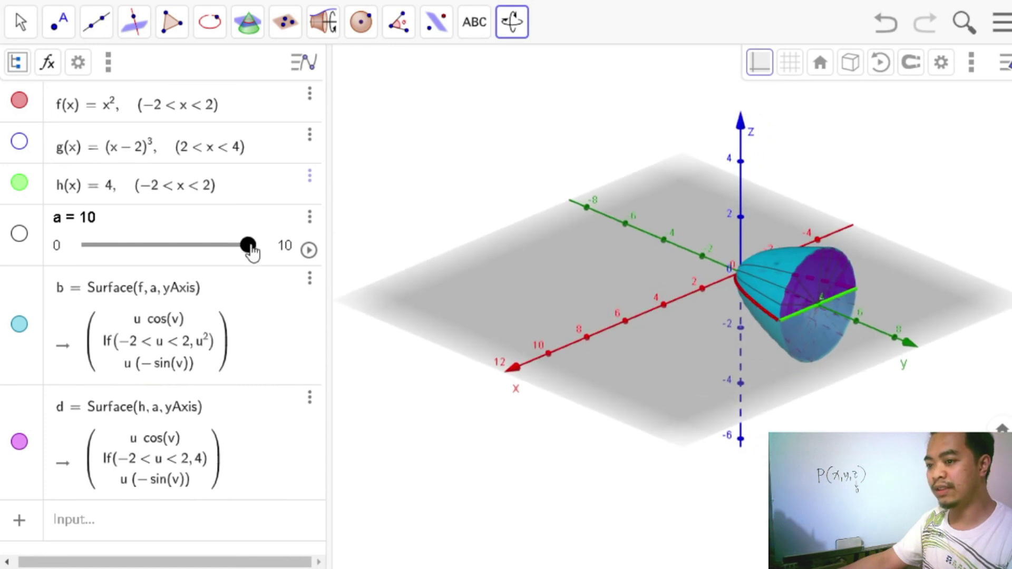
pyautogui.moveTo(249, 247); pyautogui.dragTo(93, 246)
pyautogui.hotkey('ctrl', 'z')
pyautogui.click(103, 541)
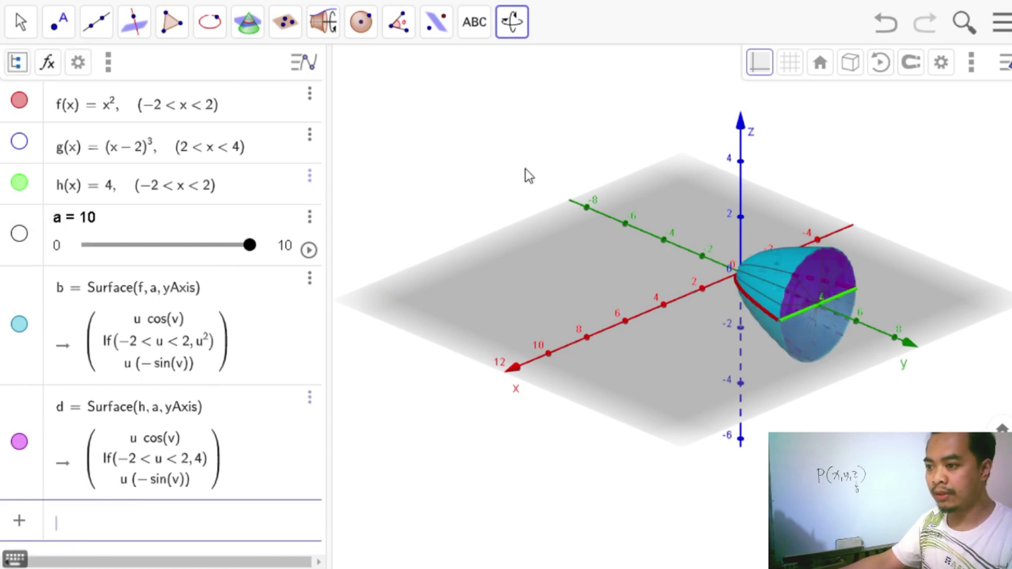
pyautogui.moveTo(524, 220); pyautogui.dragTo(584, 340)
# Hide f's curve, create surface c = Surface(g, a, yAxis), and reset slider a to 0
pyautogui.click(19, 101)
pyautogui.click(89, 519)
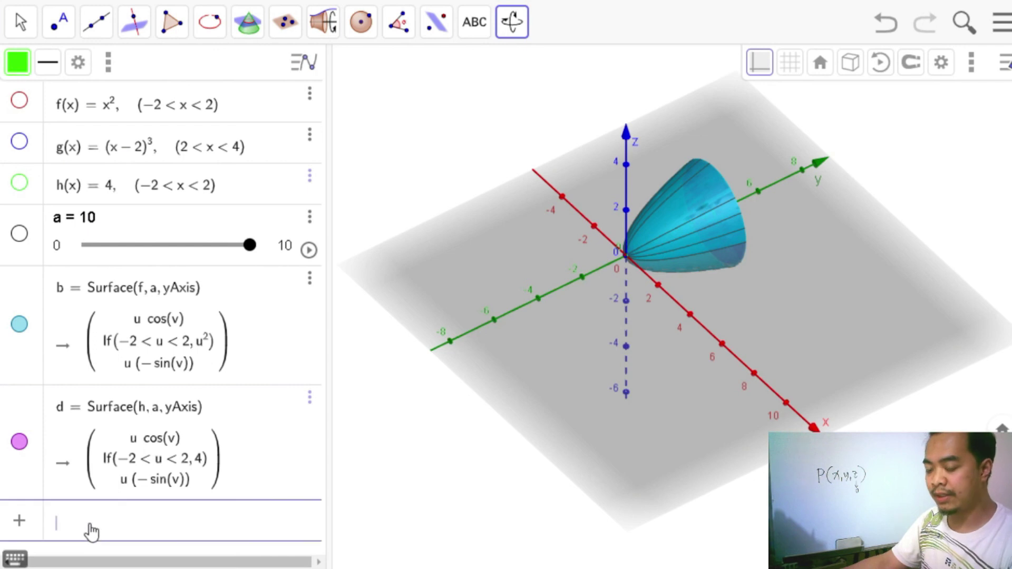
pyautogui.write('surface(')
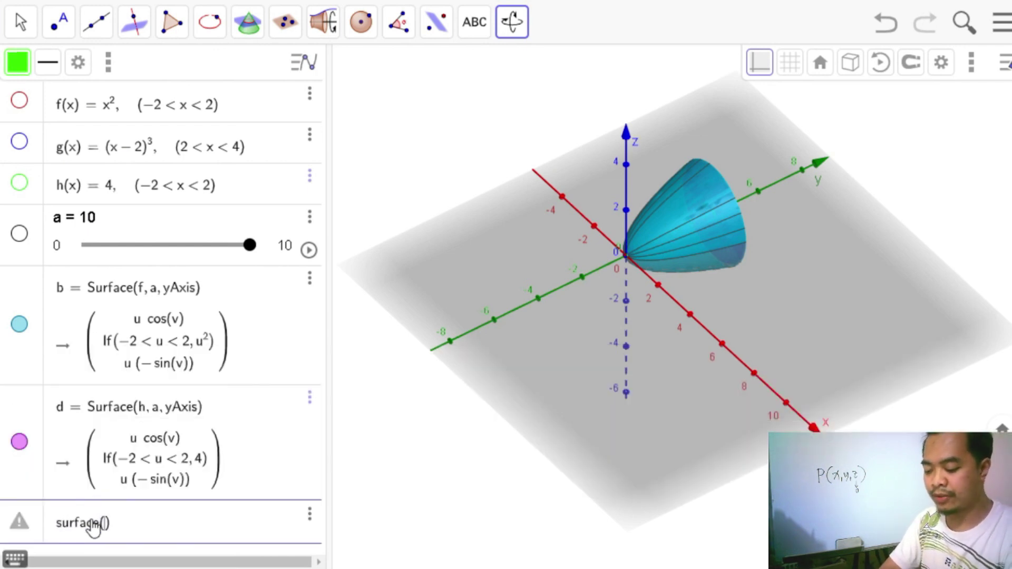
pyautogui.write('g, a,')
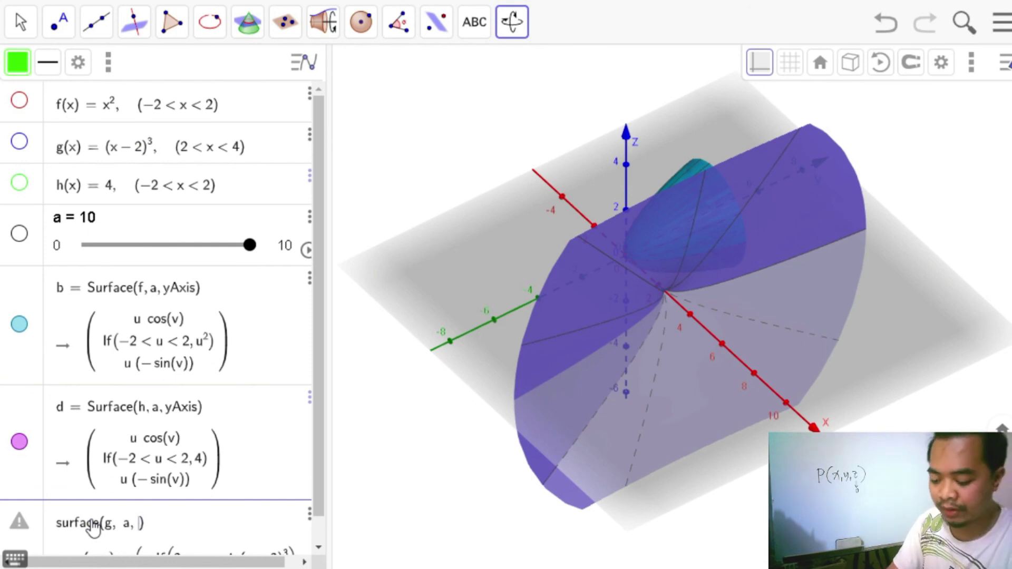
pyautogui.write('yA')
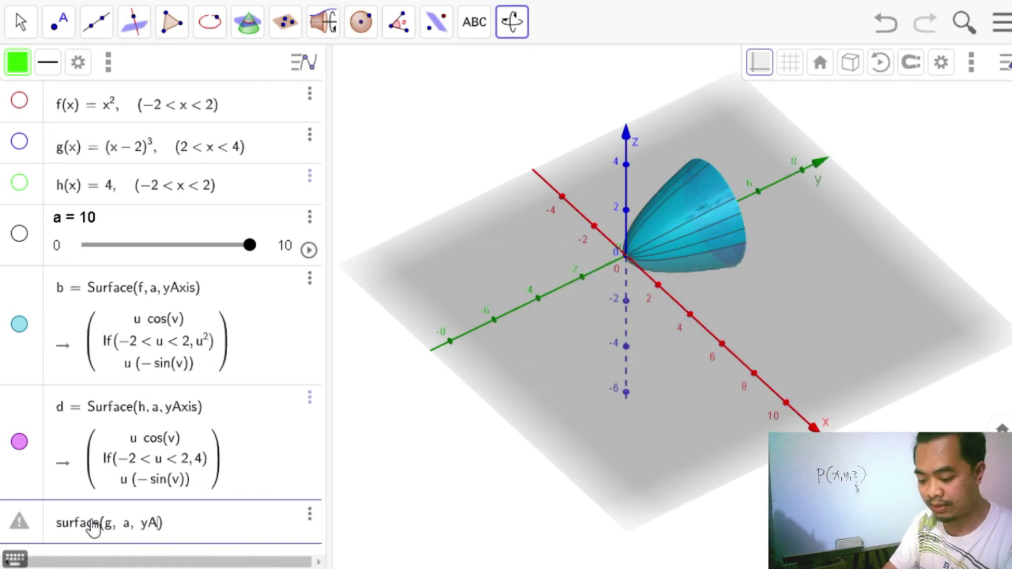
pyautogui.write('xis')
pyautogui.press('Return')
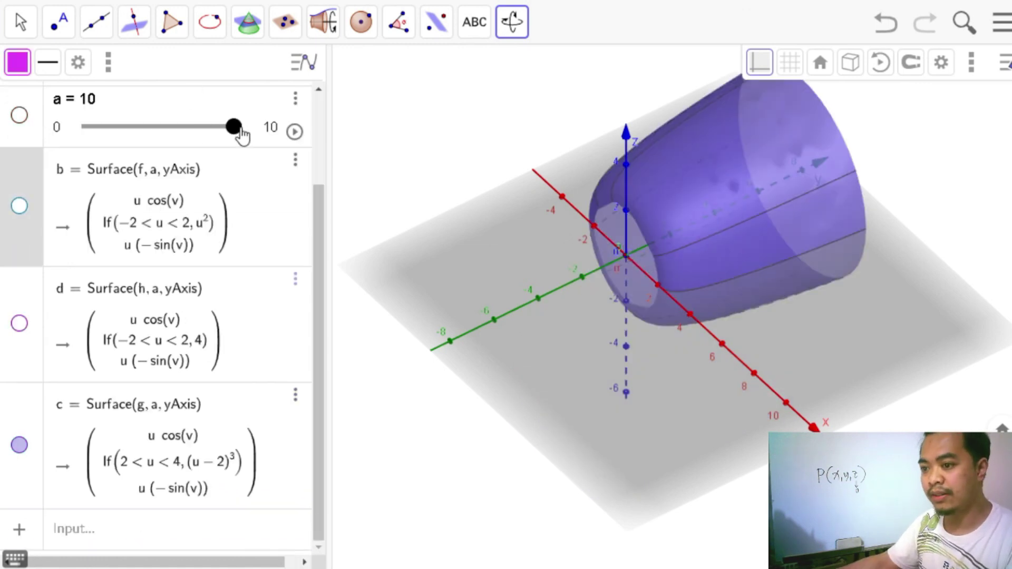
pyautogui.moveTo(233, 127); pyautogui.dragTo(89, 127)
pyautogui.moveTo(668, 255)
pyautogui.mouseDown()
pyautogui.moveTo(642, 284)
pyautogui.moveTo(675, 256)
pyautogui.mouseUp()
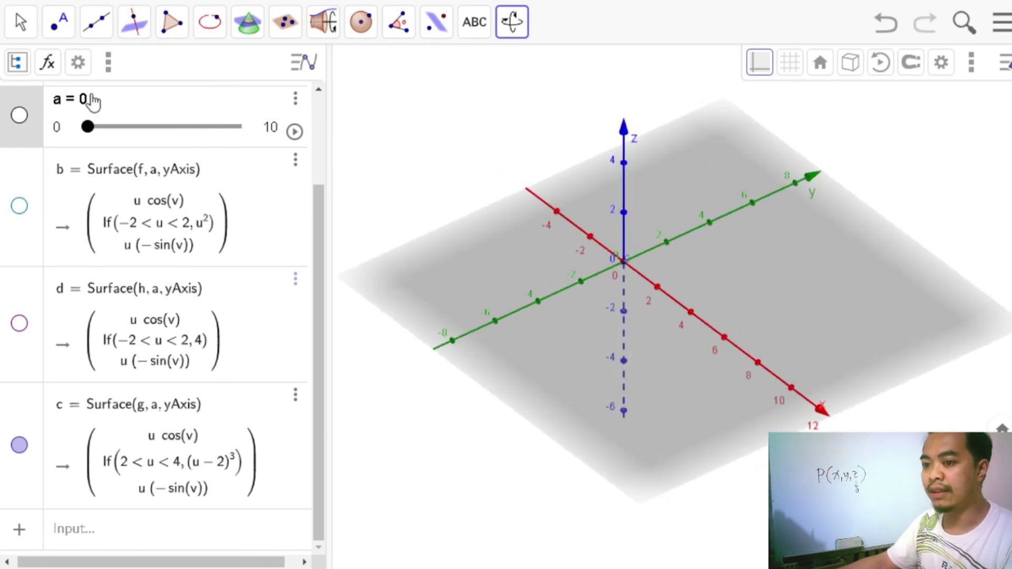
# Raise slider a from 0 to sweep the cubic's surface c around the y-axis
pyautogui.moveTo(90, 130); pyautogui.dragTo(136, 168)
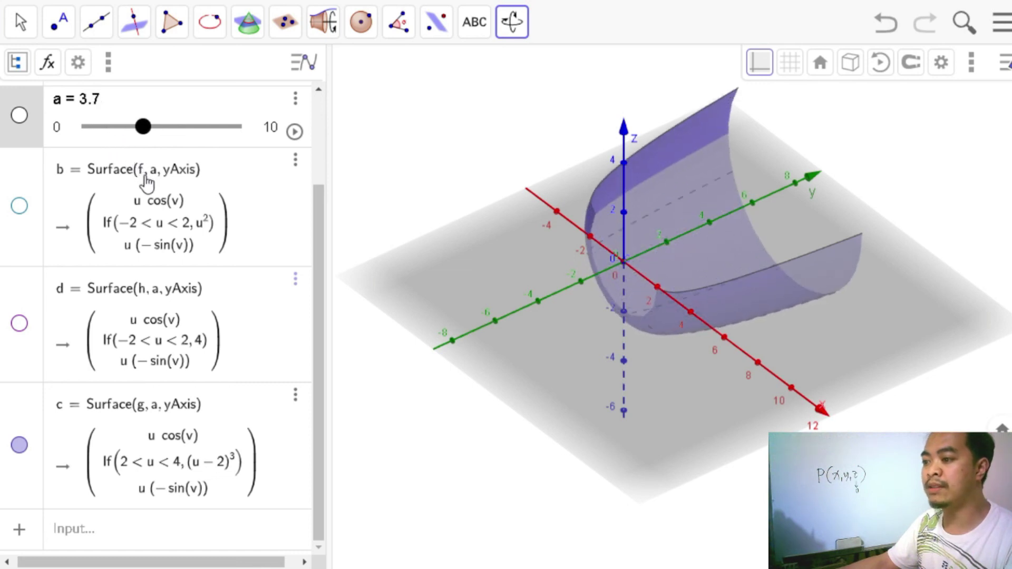